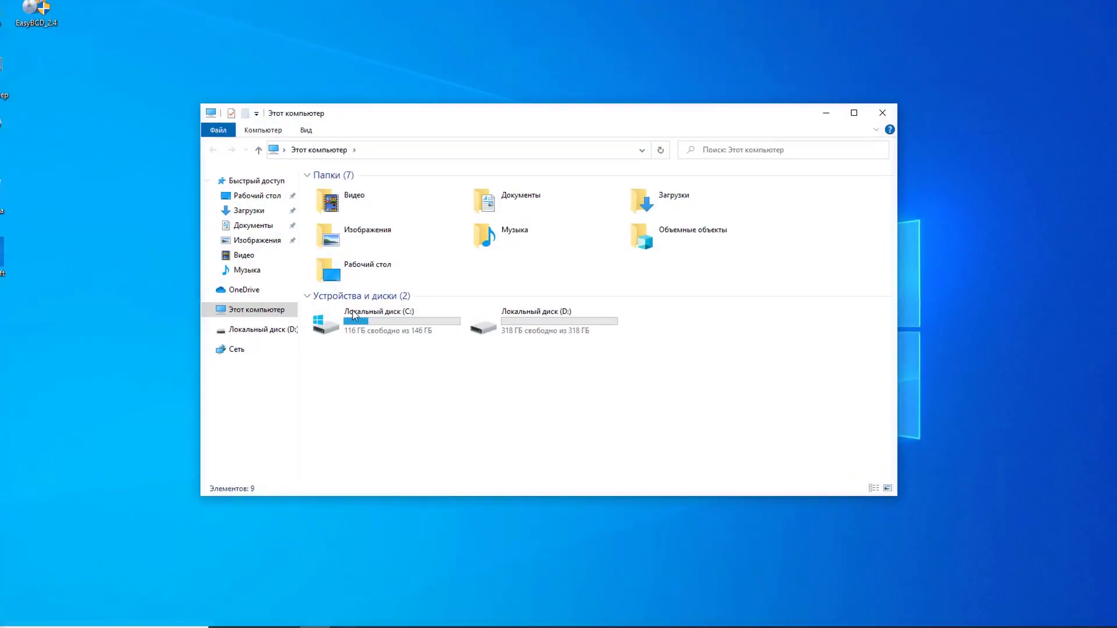
Open local disk C: and locate the windows_8_pro disk image
{"action": "double_click", "coordinate": [353, 315]}
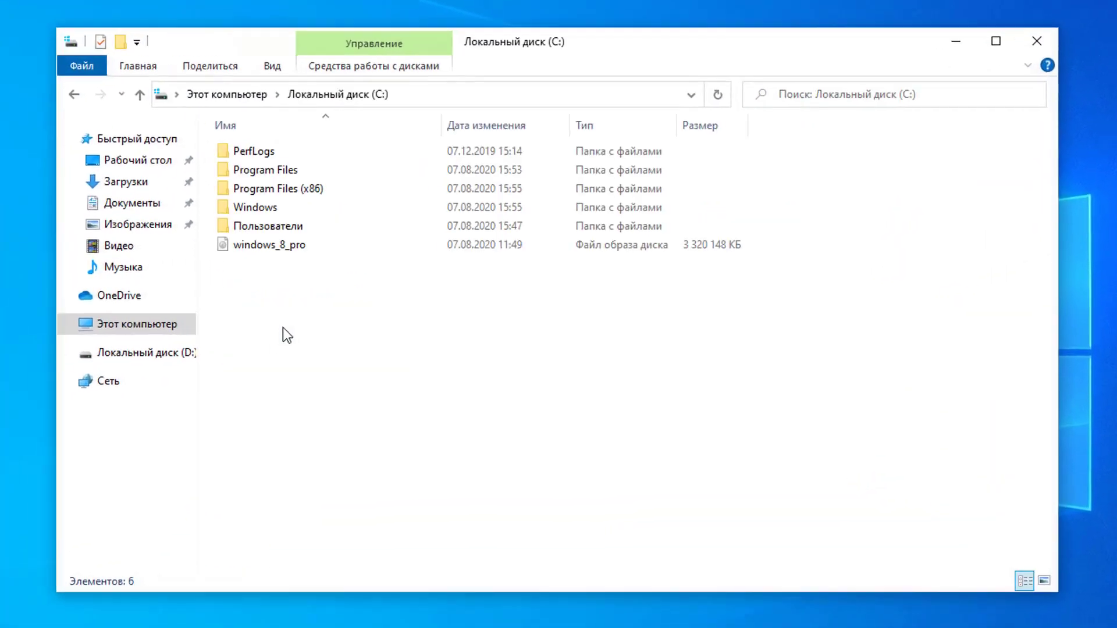
{"action": "left_click", "coordinate": [278, 248]}
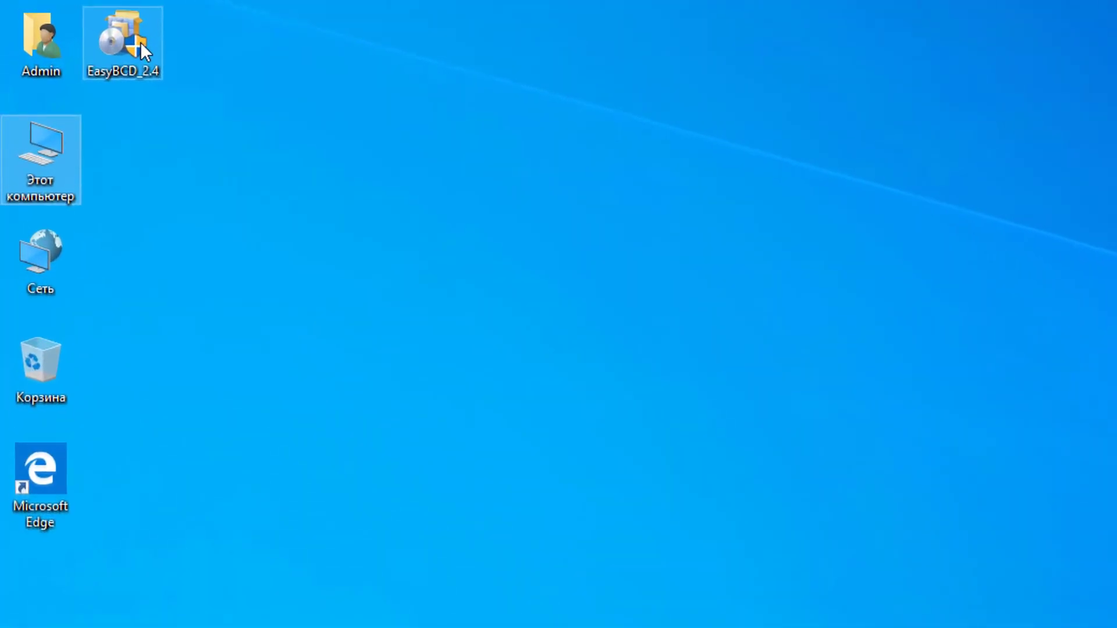
Install EasyBCD 2.4 with the EasyBCD Core and Desktop Shortcut components in C:\Program Files (x86)\NeoSmart Technologies\EasyBCD
{"action": "right_click", "coordinate": [141, 44]}
{"action": "left_click", "coordinate": [221, 79]}
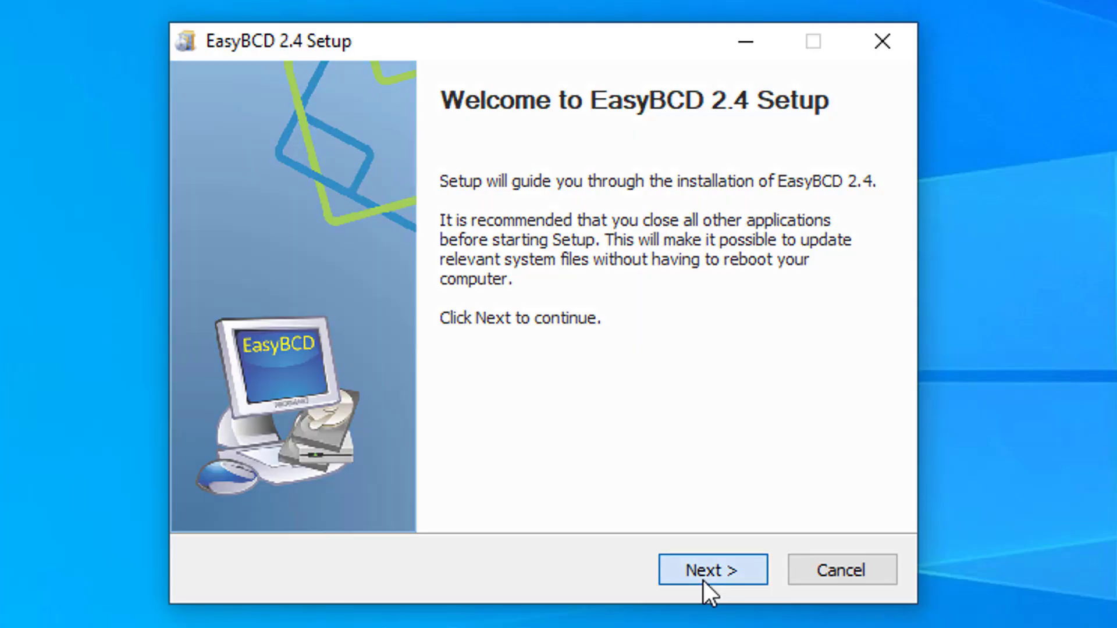
{"action": "left_click", "coordinate": [703, 570]}
{"action": "left_click", "coordinate": [703, 570]}
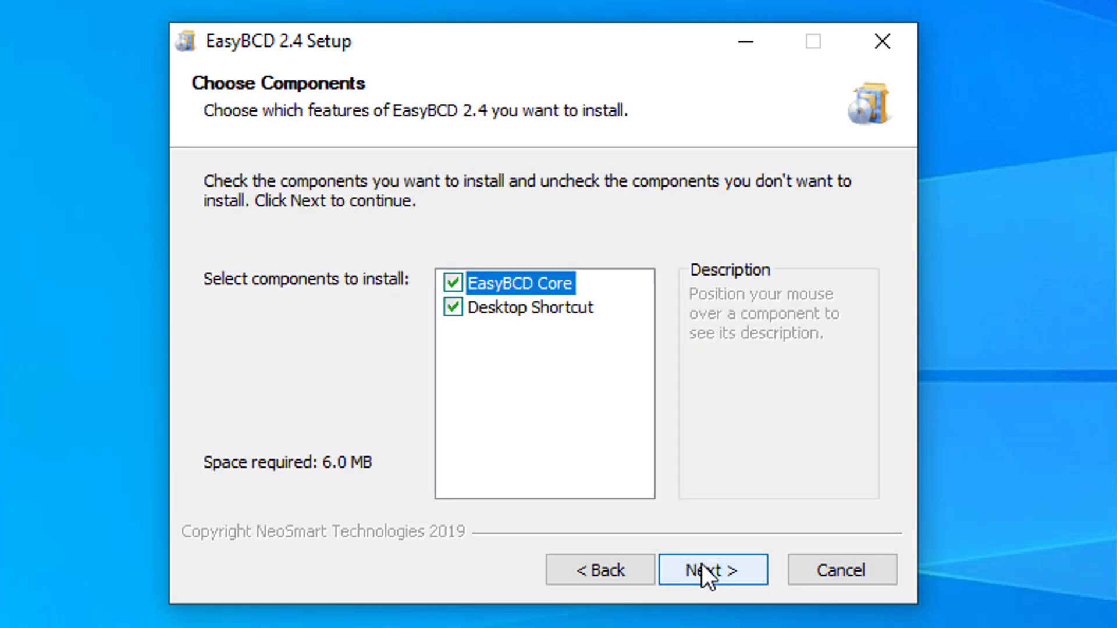
{"action": "left_click", "coordinate": [700, 564]}
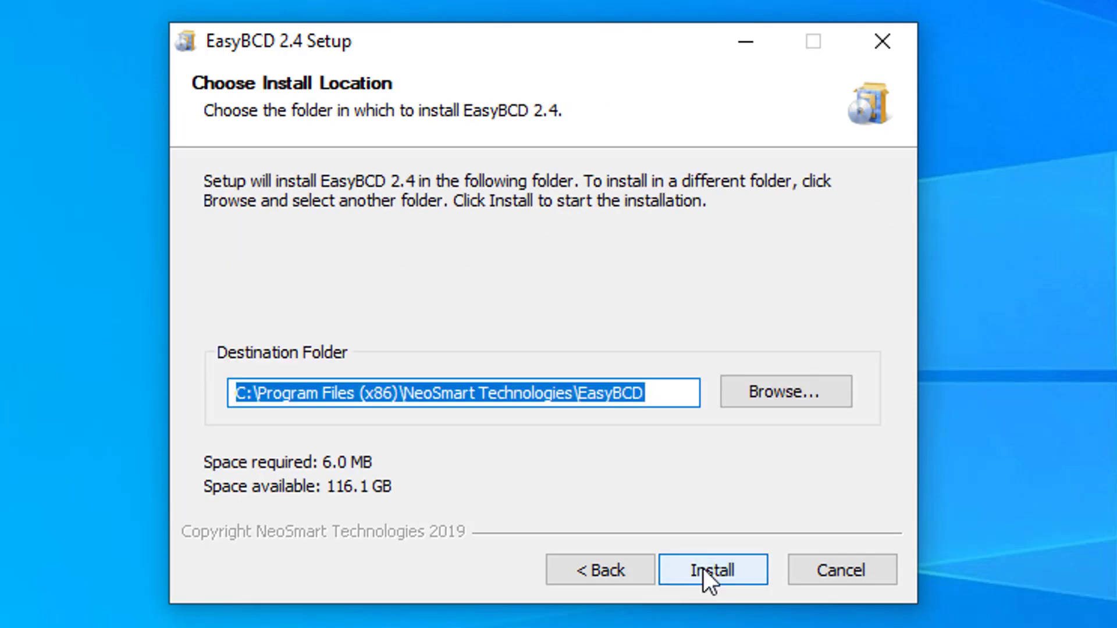
{"action": "left_click", "coordinate": [703, 568]}
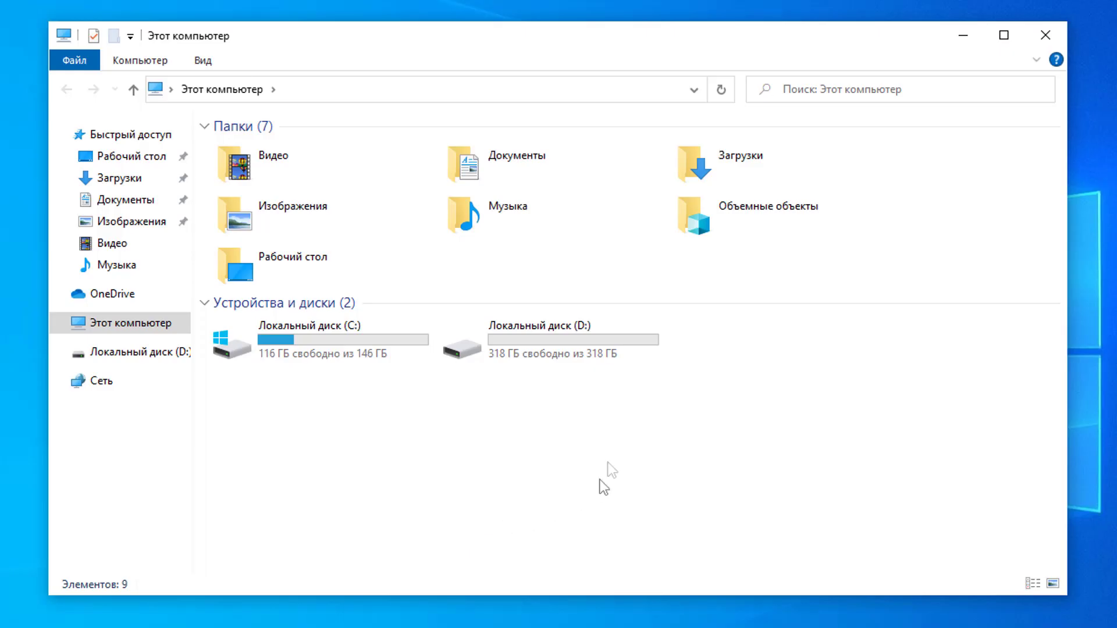
Check the size of the windows_8_pro disk image on drive C: in its properties, and close the windows
{"action": "mouse_move", "coordinate": [556, 341]}
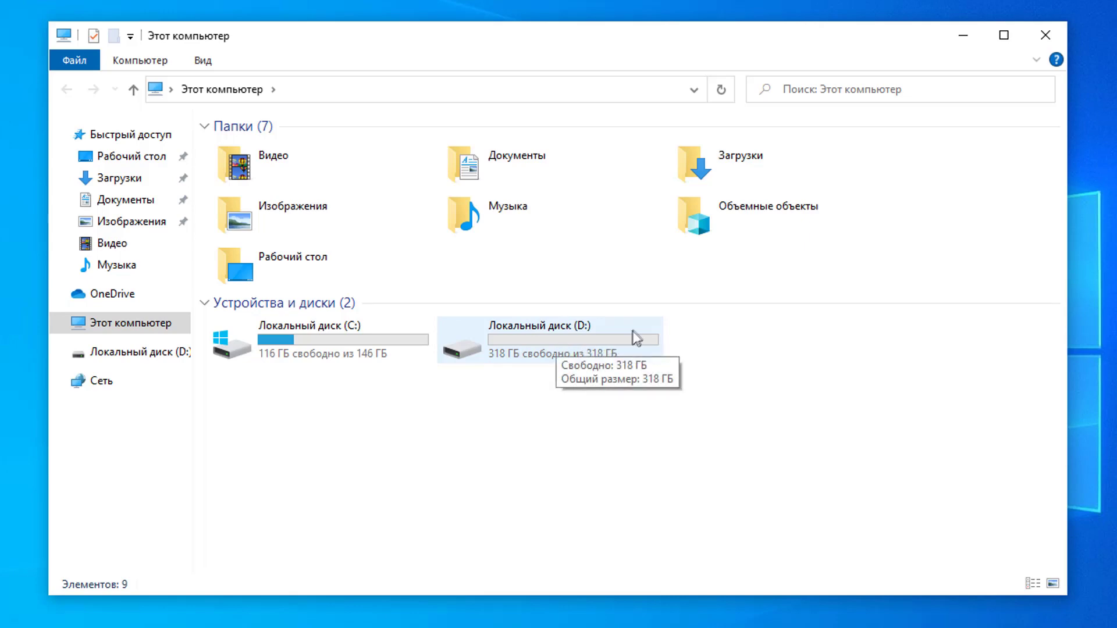
{"action": "double_click", "coordinate": [362, 345]}
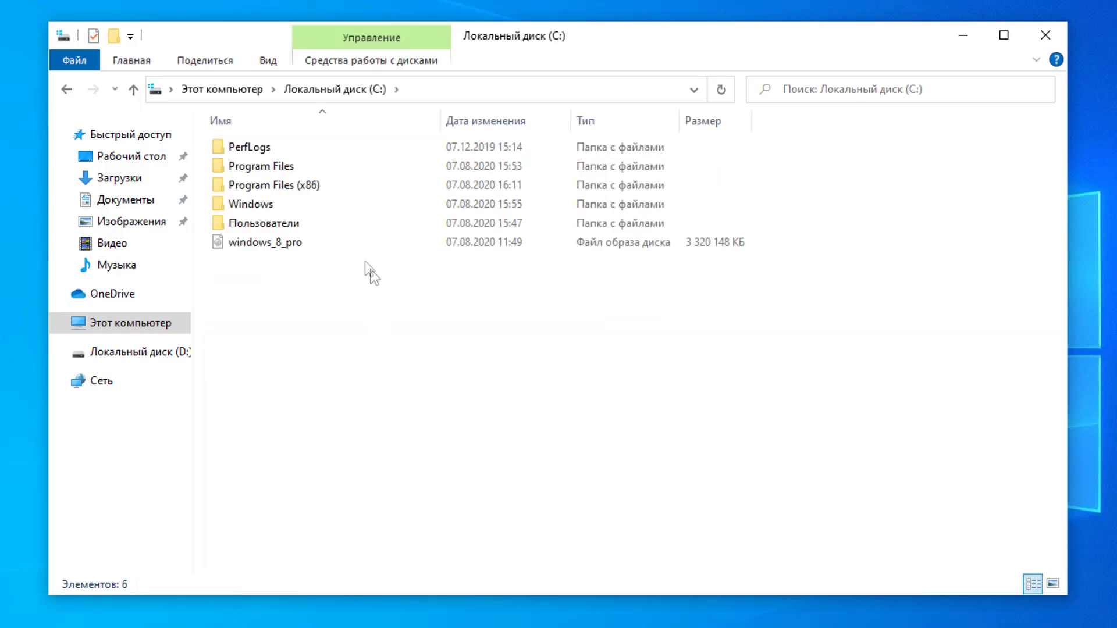
{"action": "left_click", "coordinate": [294, 243]}
{"action": "right_click", "coordinate": [294, 243]}
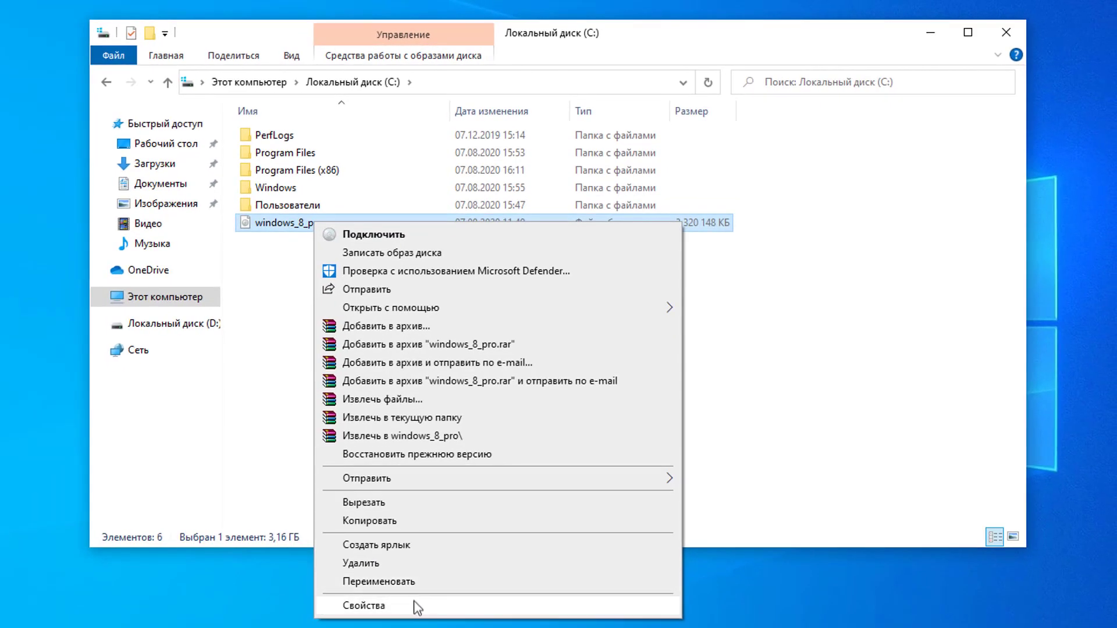
{"action": "left_click", "coordinate": [411, 606]}
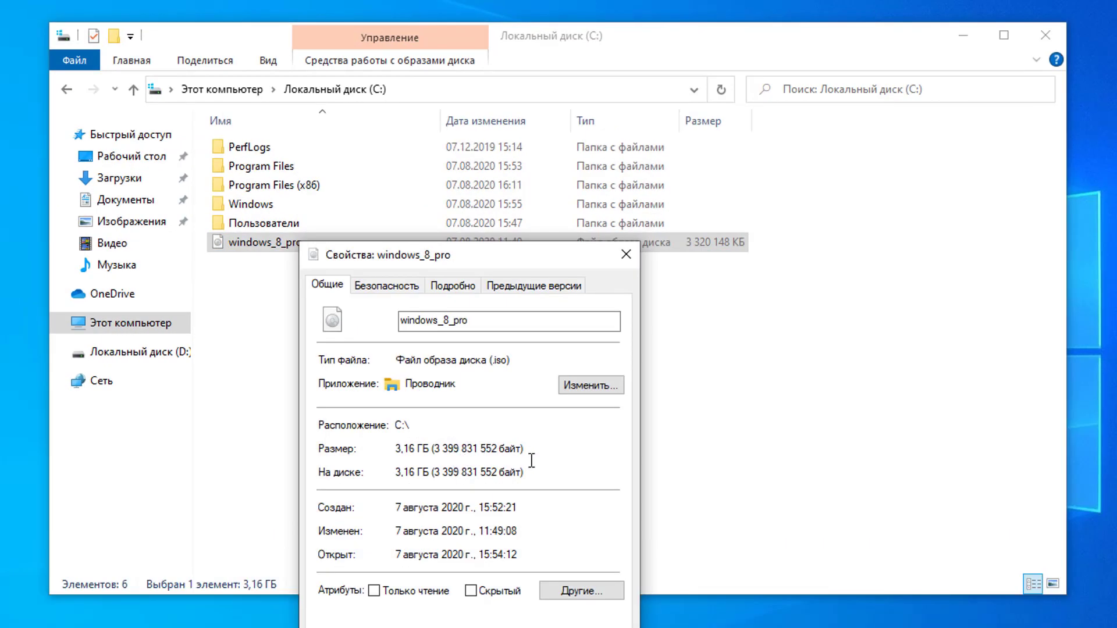
{"action": "left_click", "coordinate": [626, 255]}
{"action": "left_click", "coordinate": [1045, 35]}
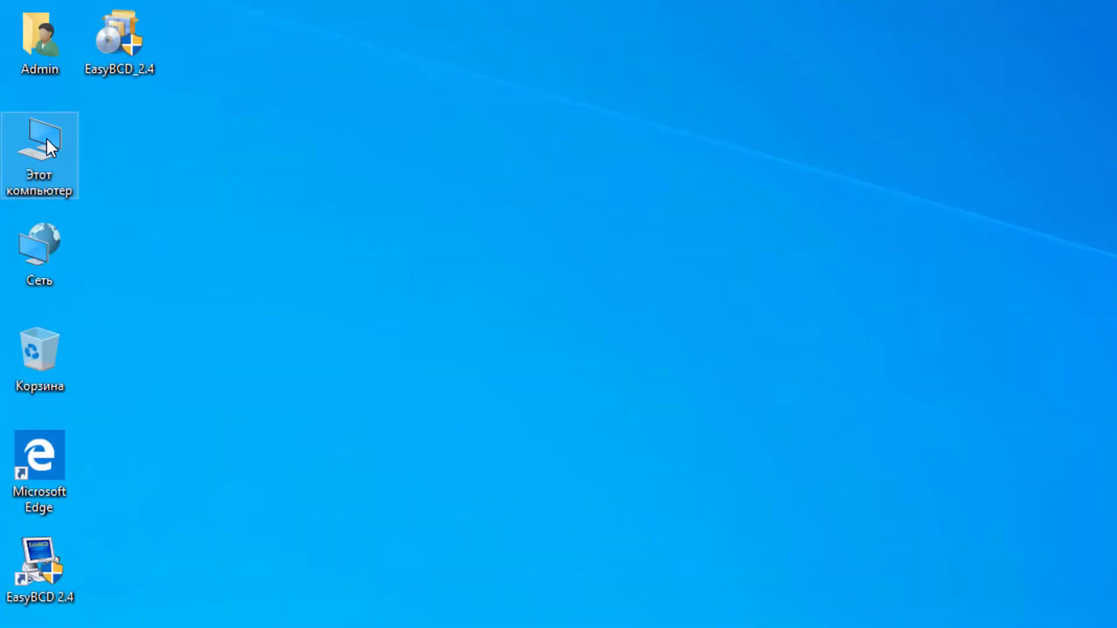
Open Disk Management in Computer Management and select the local disk D: partition
{"action": "right_click", "coordinate": [46, 138]}
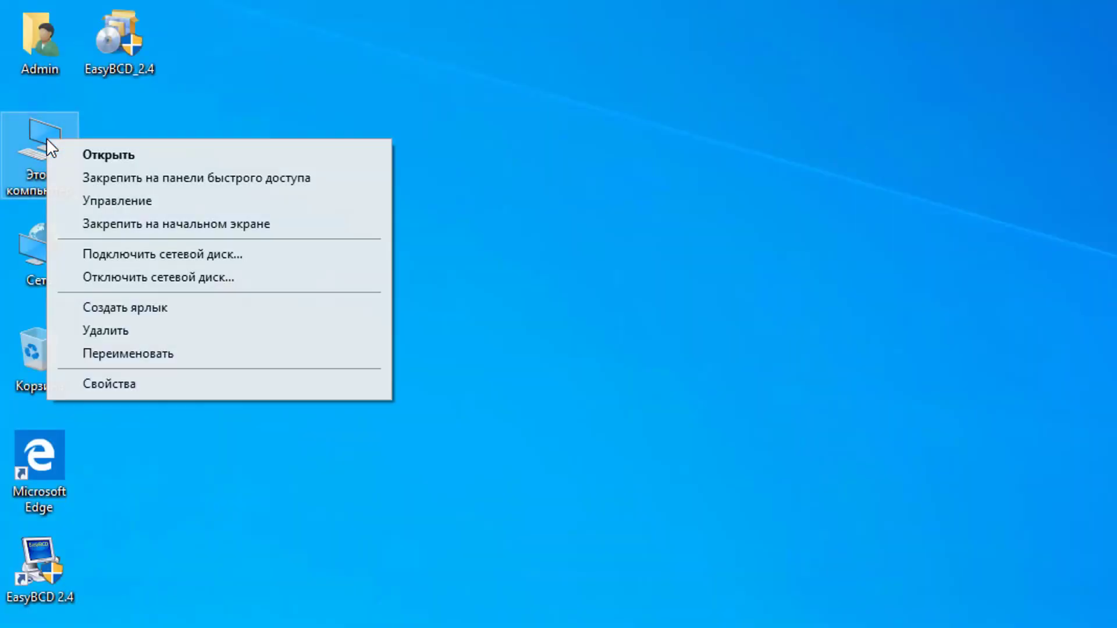
{"action": "left_click", "coordinate": [145, 198]}
{"action": "left_click", "coordinate": [164, 286]}
{"action": "left_click", "coordinate": [764, 517]}
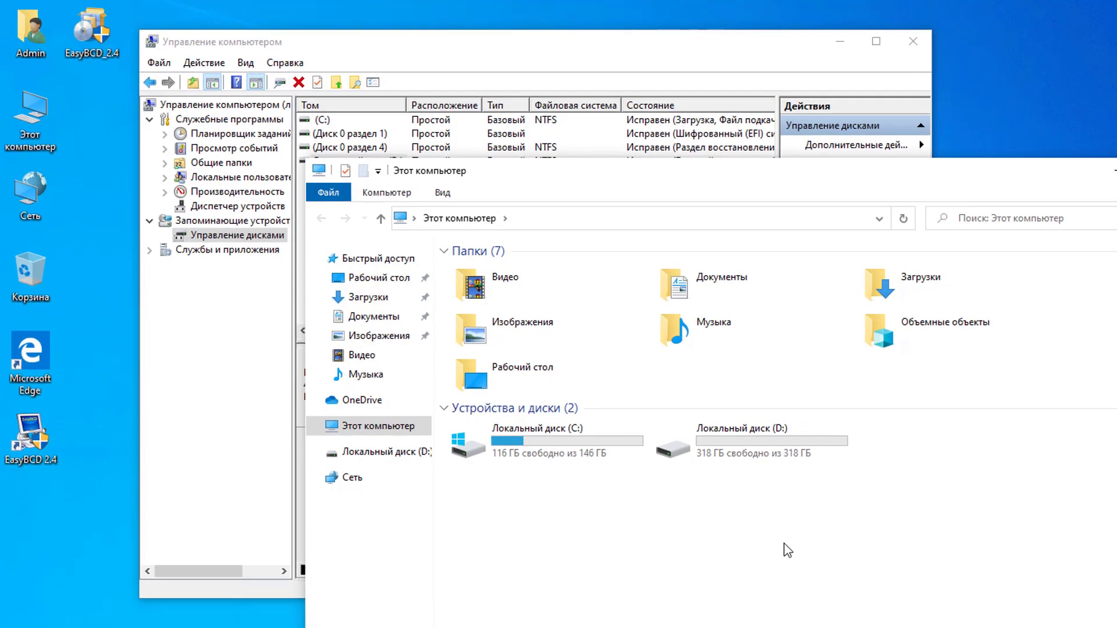
Examine the files stored on local disk D: in File Explorer and close its window
{"action": "left_click", "coordinate": [736, 458]}
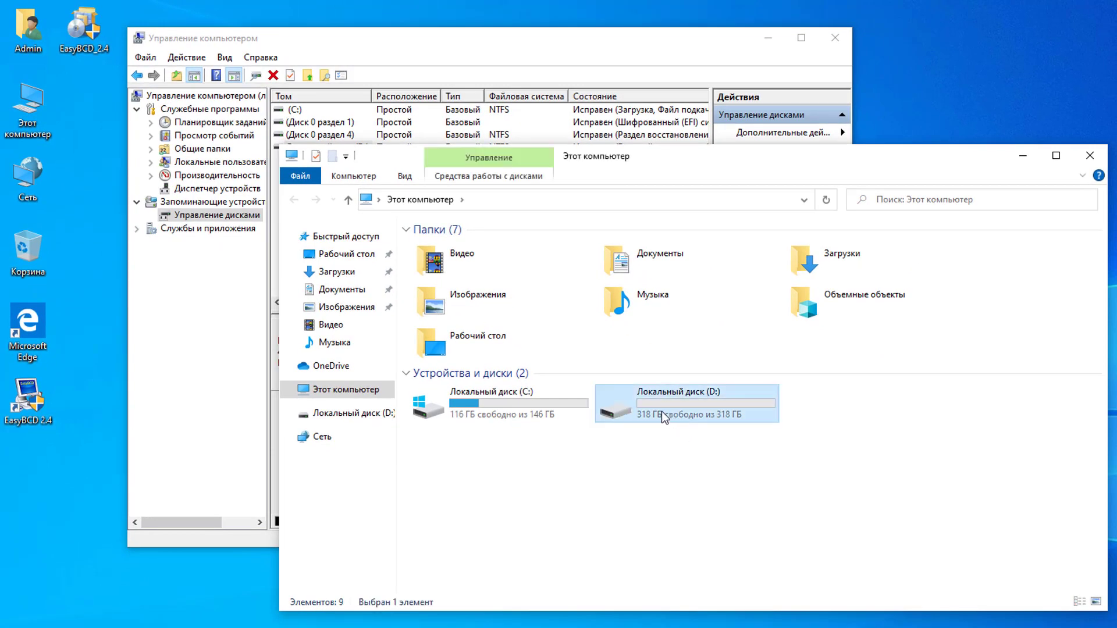
{"action": "double_click", "coordinate": [661, 411]}
{"action": "left_click_drag", "start_coordinate": [656, 415], "coordinate": [413, 221]}
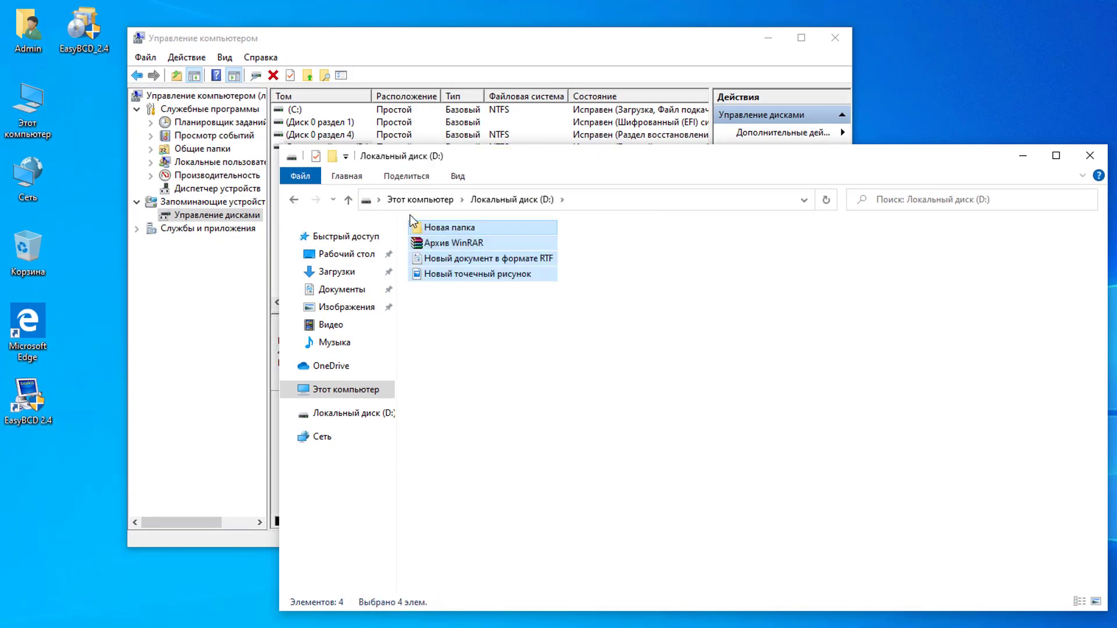
{"action": "left_click", "coordinate": [546, 312]}
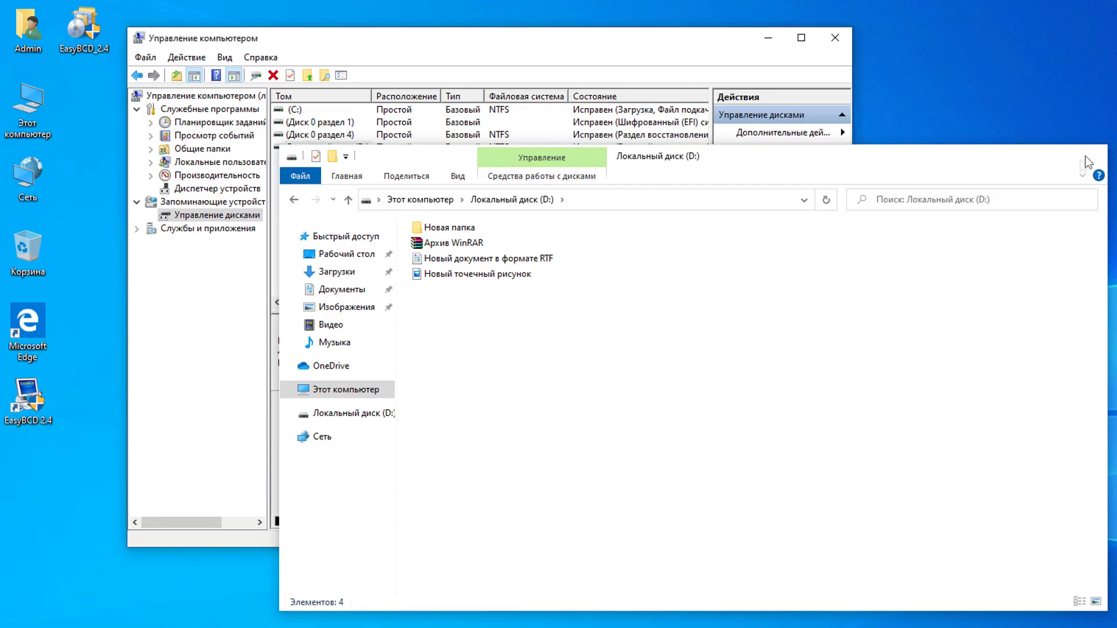
{"action": "left_click", "coordinate": [1089, 155]}
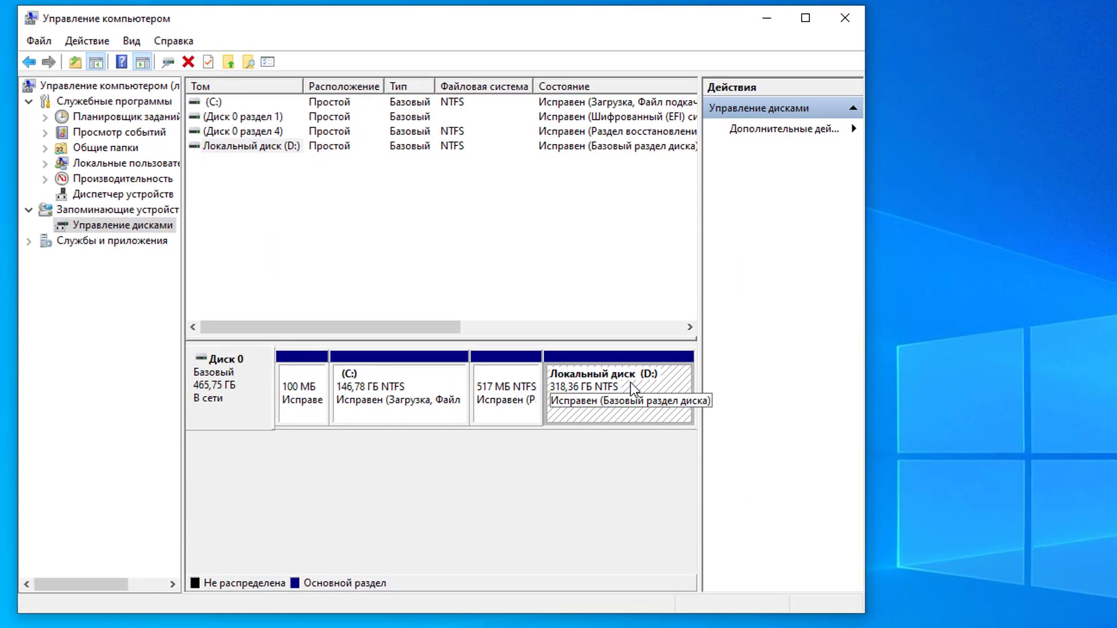
Shrink the D: volume by 3500 MB
{"action": "right_click", "coordinate": [630, 382]}
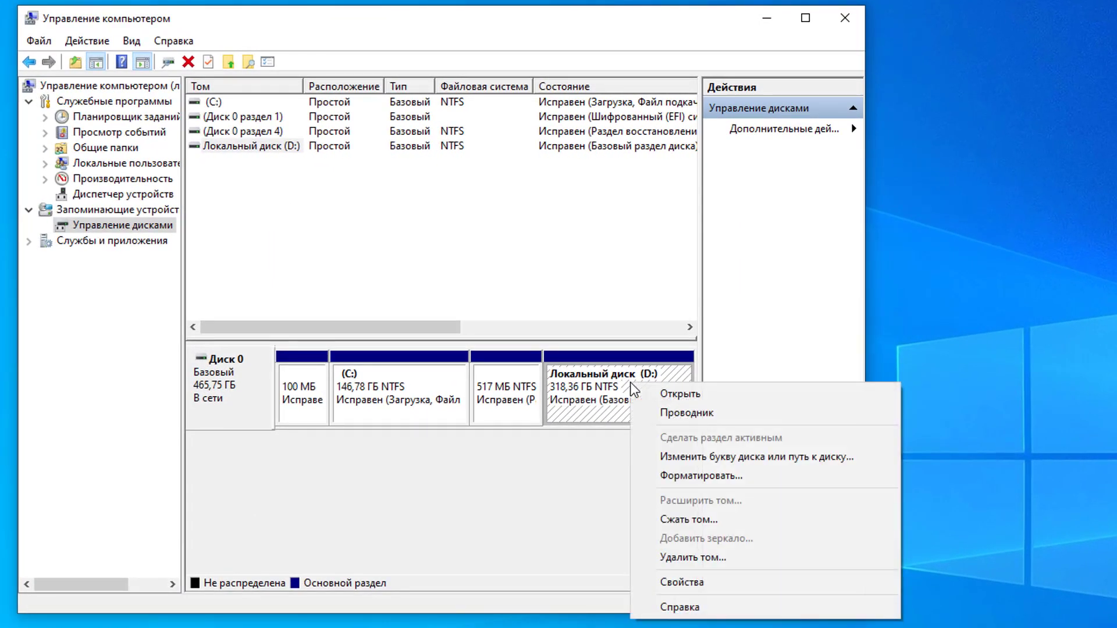
{"action": "left_click", "coordinate": [702, 515]}
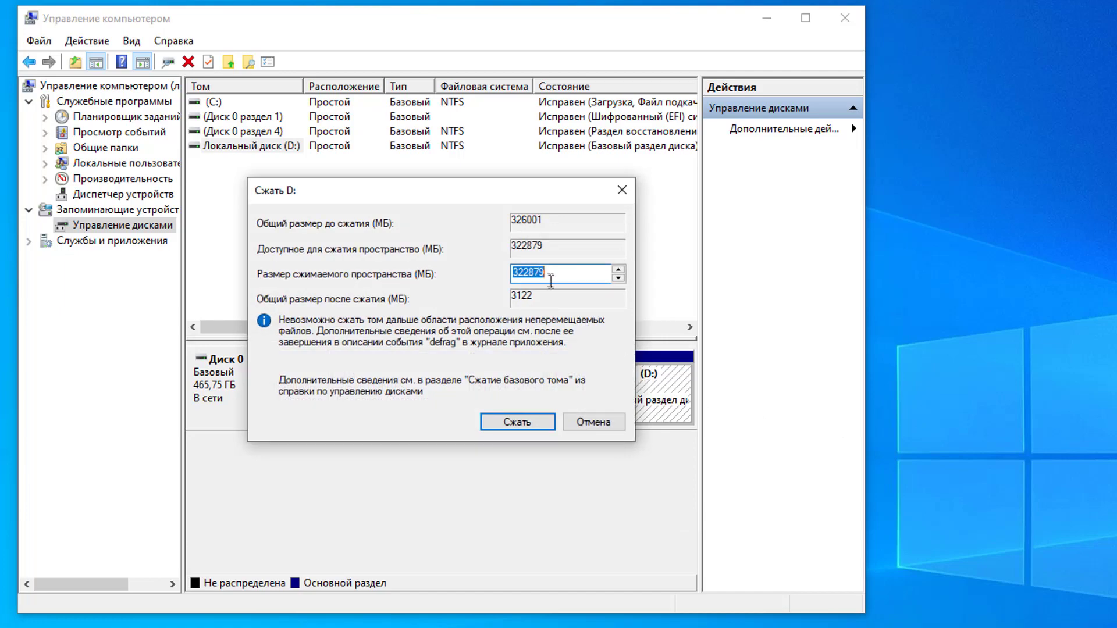
{"action": "left_click_drag", "start_coordinate": [492, 272], "coordinate": [435, 271]}
{"action": "type", "text": "3500"}
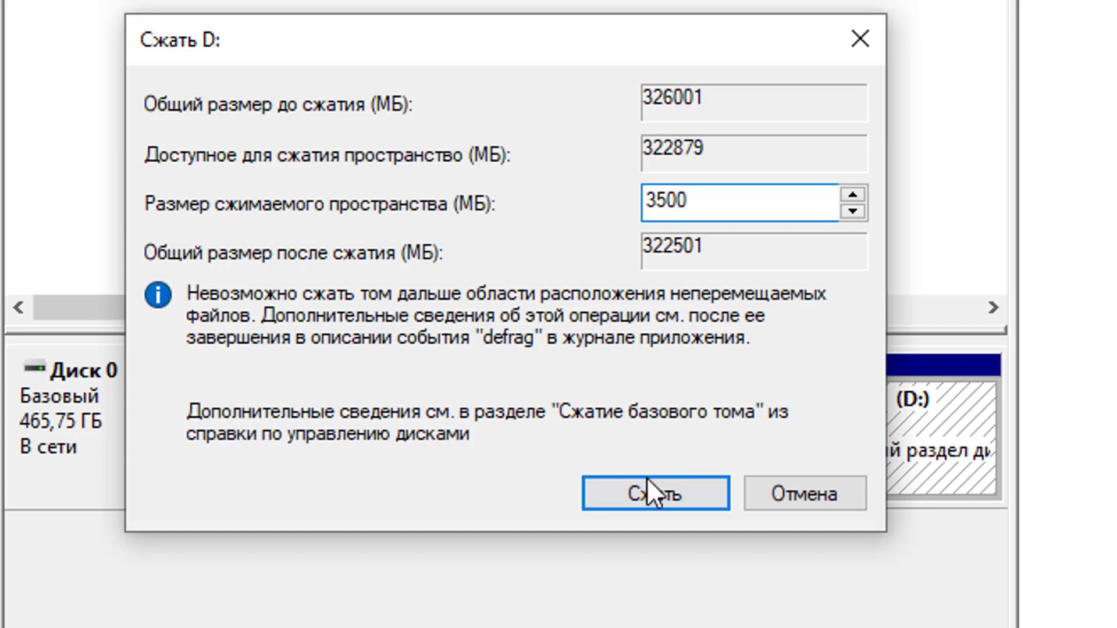
{"action": "left_click", "coordinate": [669, 494]}
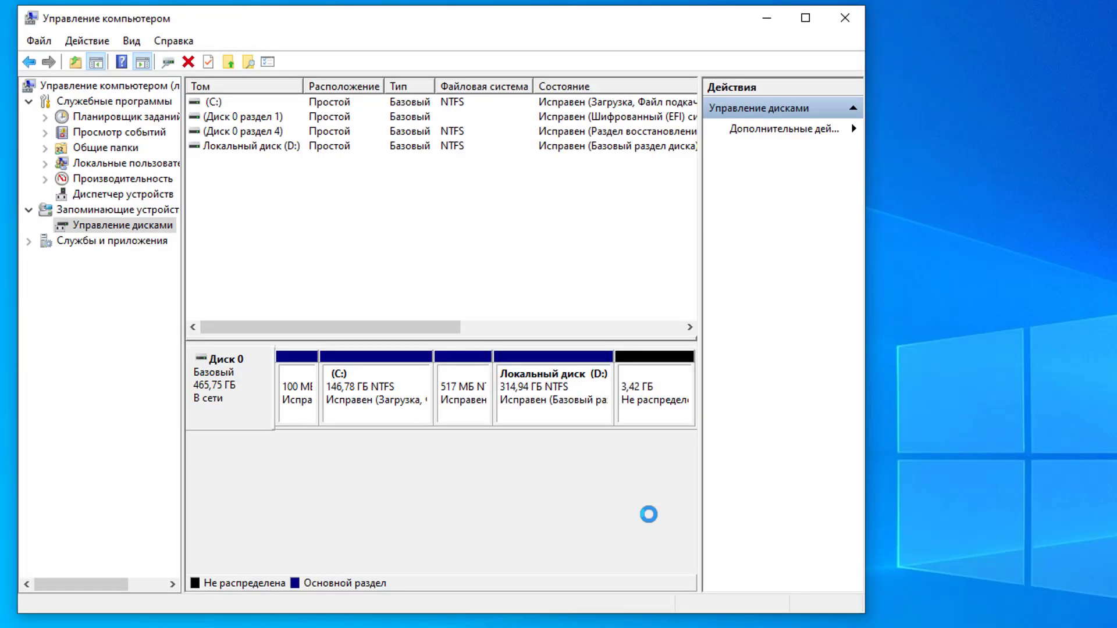
Create a simple volume in the unallocated space with drive letter E, quick-formatted as NTFS and labelled Новый том, and close Computer Management
{"action": "right_click", "coordinate": [650, 379]}
{"action": "left_click", "coordinate": [722, 387]}
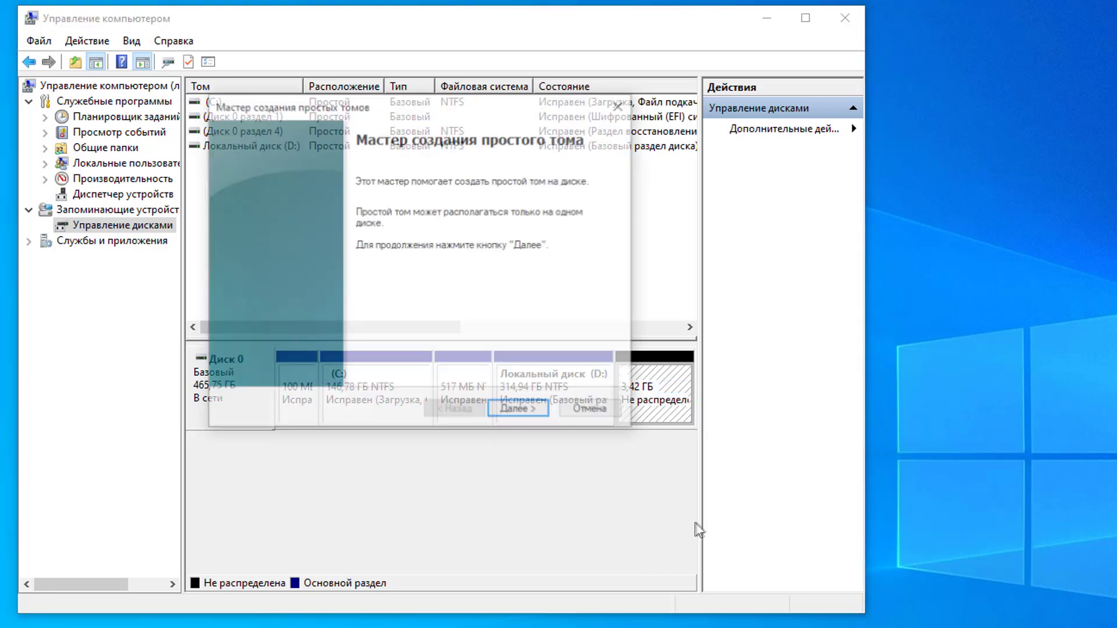
{"action": "left_click", "coordinate": [527, 411]}
{"action": "left_click", "coordinate": [526, 408]}
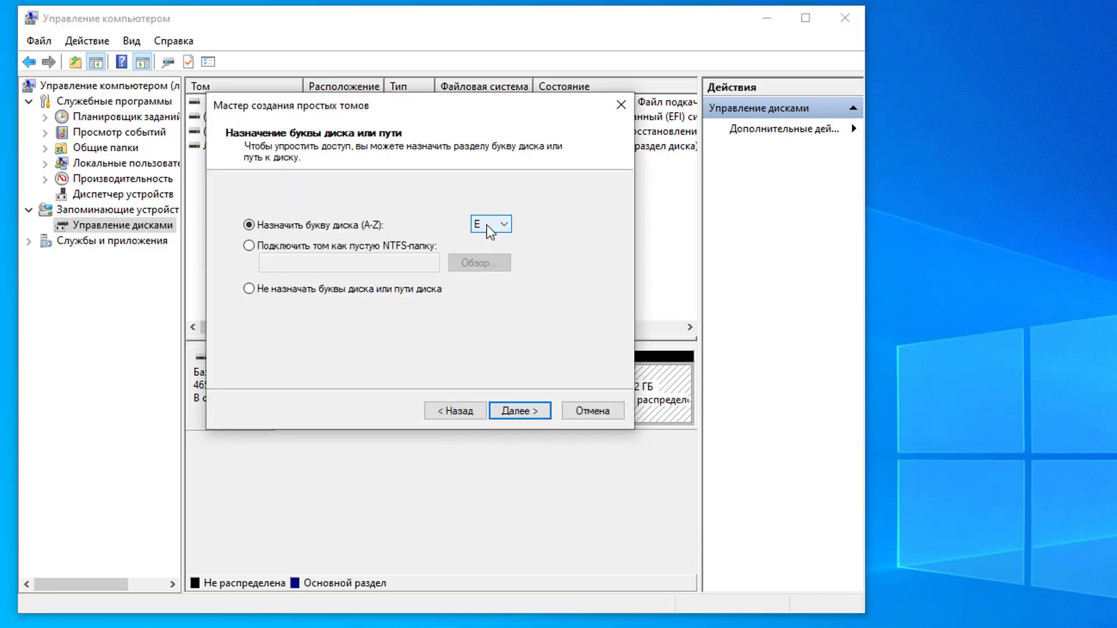
{"action": "left_click", "coordinate": [517, 413]}
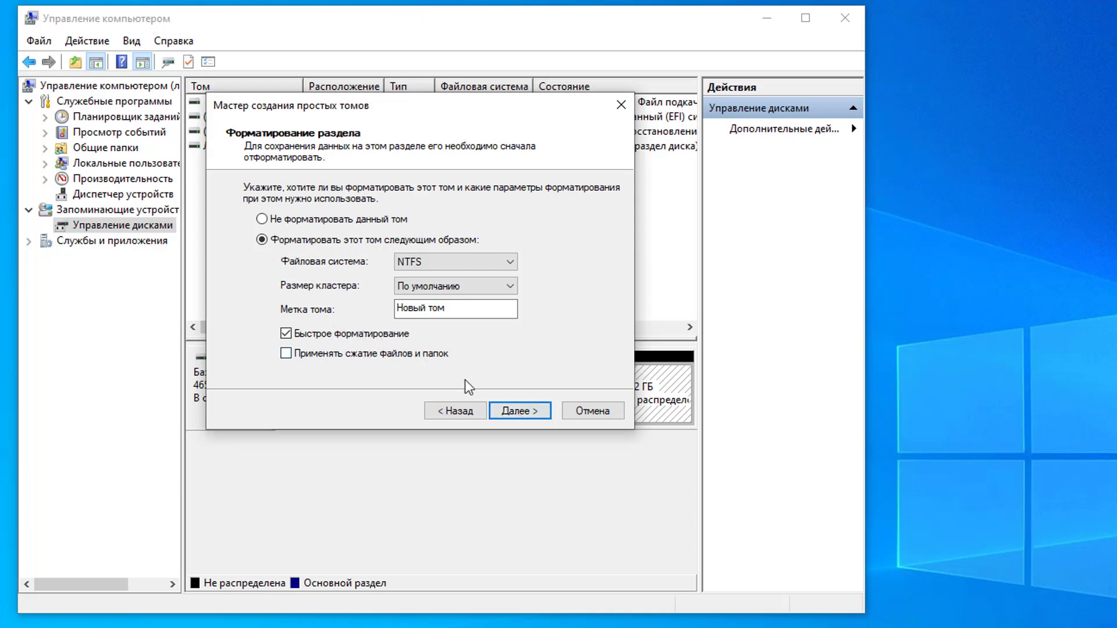
{"action": "left_click", "coordinate": [515, 410]}
{"action": "left_click", "coordinate": [522, 414]}
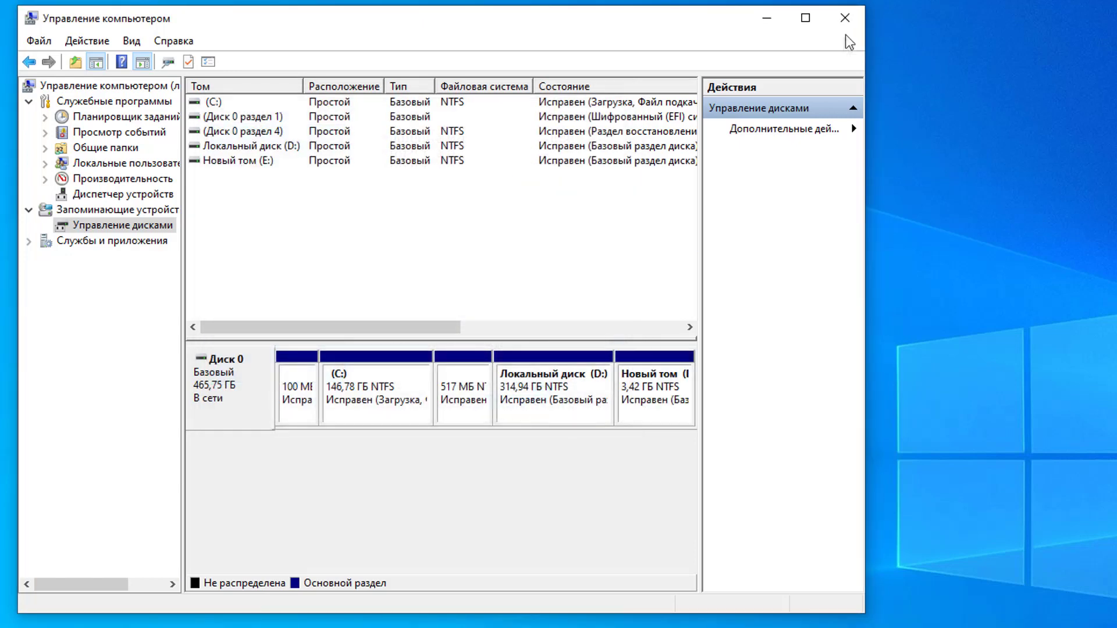
{"action": "left_click", "coordinate": [851, 22]}
Check the contents of the new E: volume in File Explorer and return to the drive overview
{"action": "double_click", "coordinate": [21, 85]}
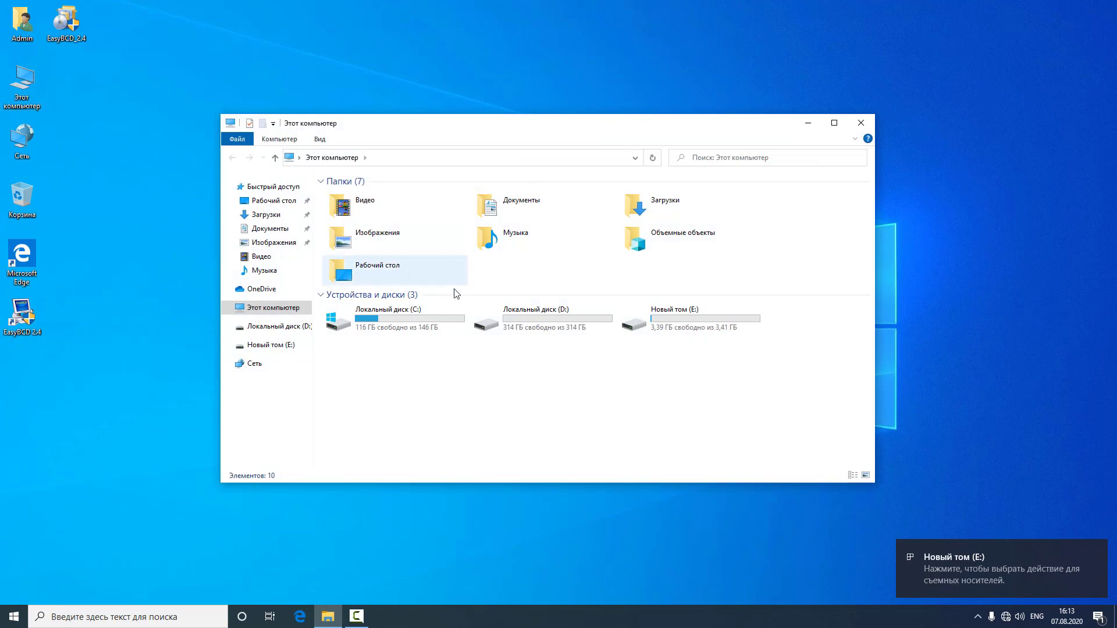
{"action": "left_click", "coordinate": [635, 307]}
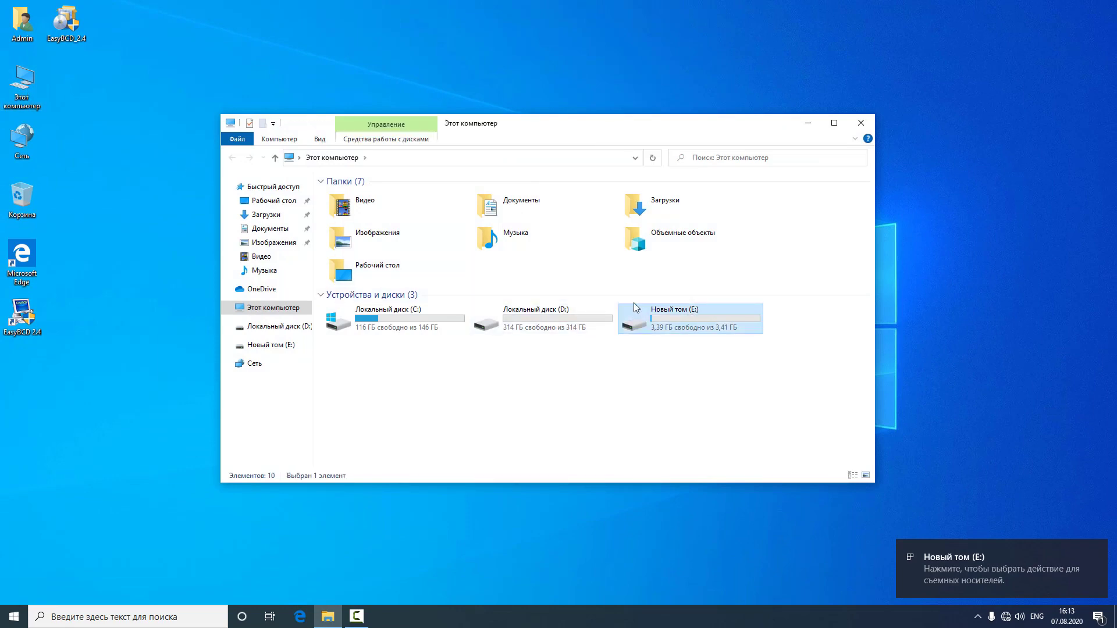
{"action": "double_click", "coordinate": [693, 319]}
{"action": "key", "text": "alt+Left"}
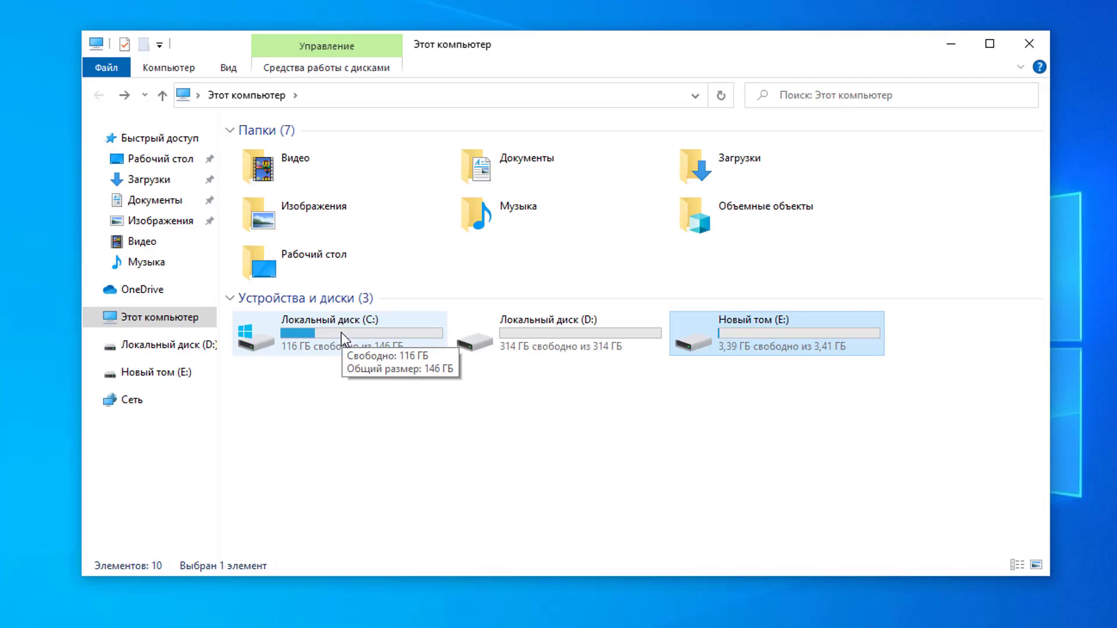
Extract the windows_8_pro disk image from drive C: to the root of the E: volume
{"action": "double_click", "coordinate": [341, 333]}
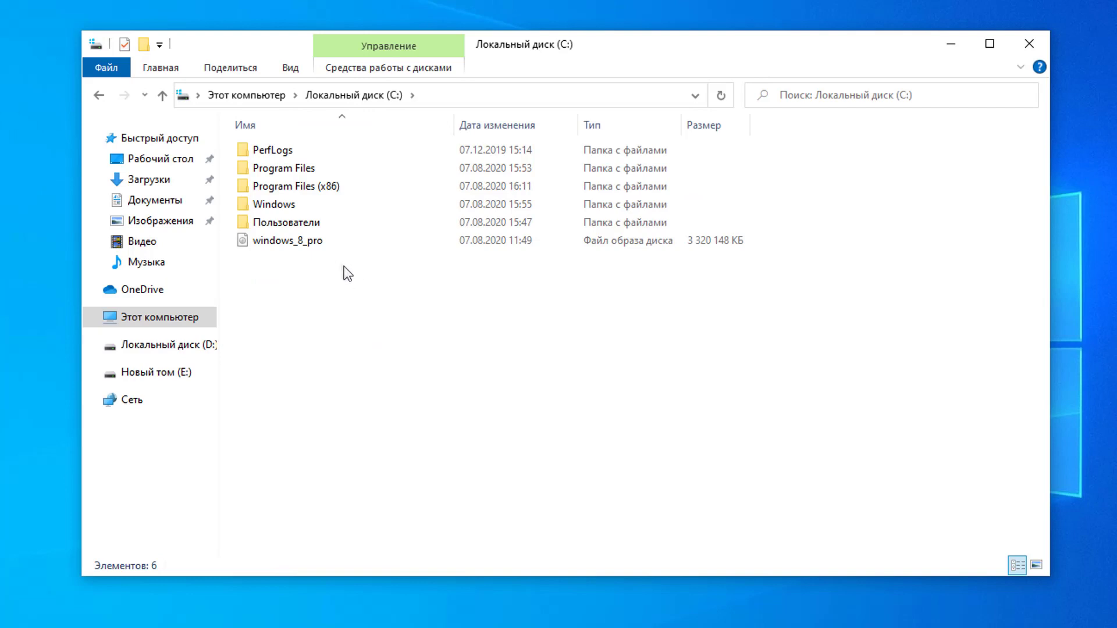
{"action": "left_click", "coordinate": [311, 248]}
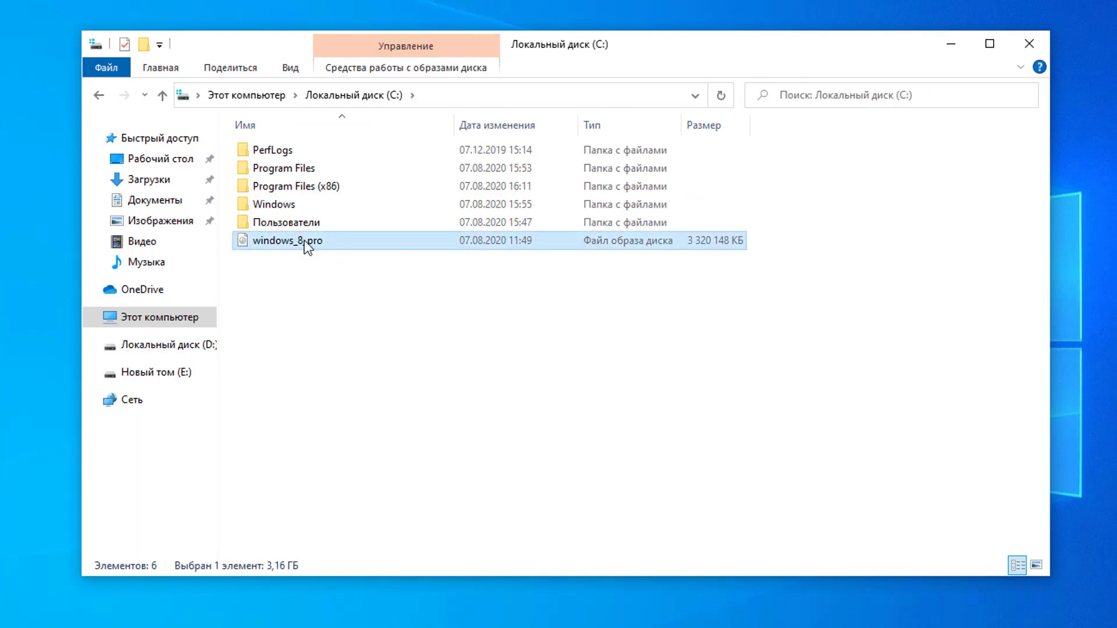
{"action": "right_click", "coordinate": [307, 247]}
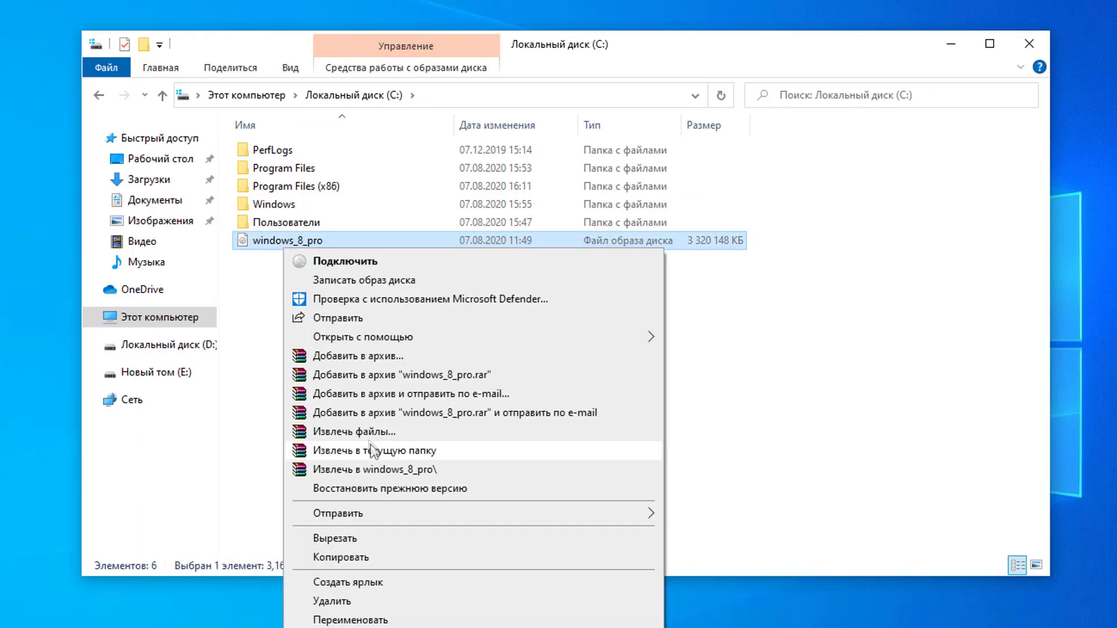
{"action": "left_click", "coordinate": [366, 432]}
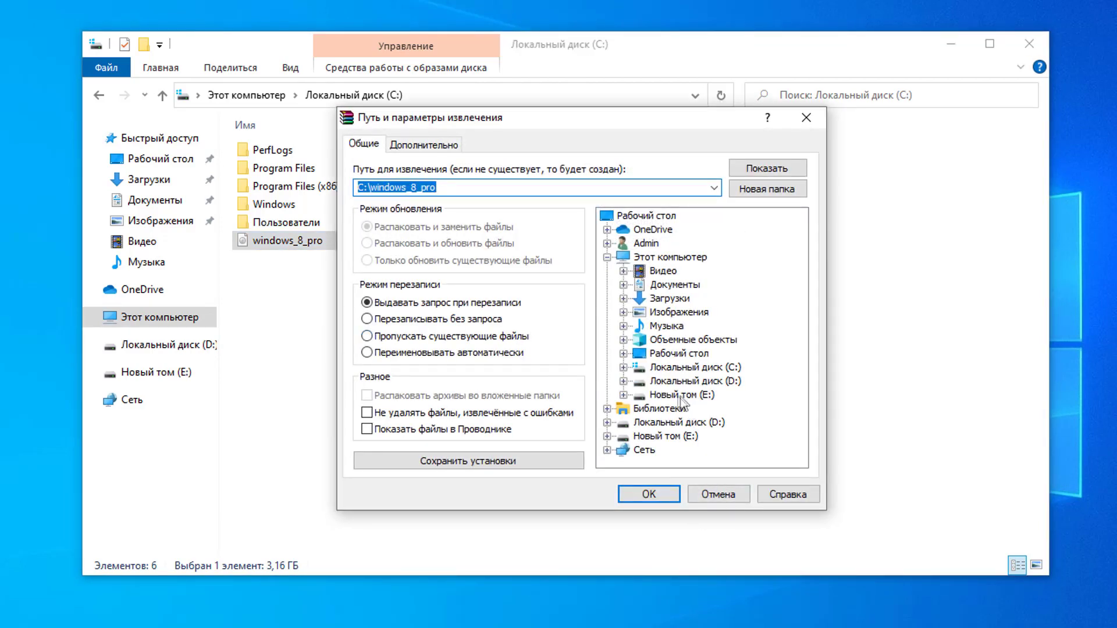
{"action": "left_click", "coordinate": [690, 396]}
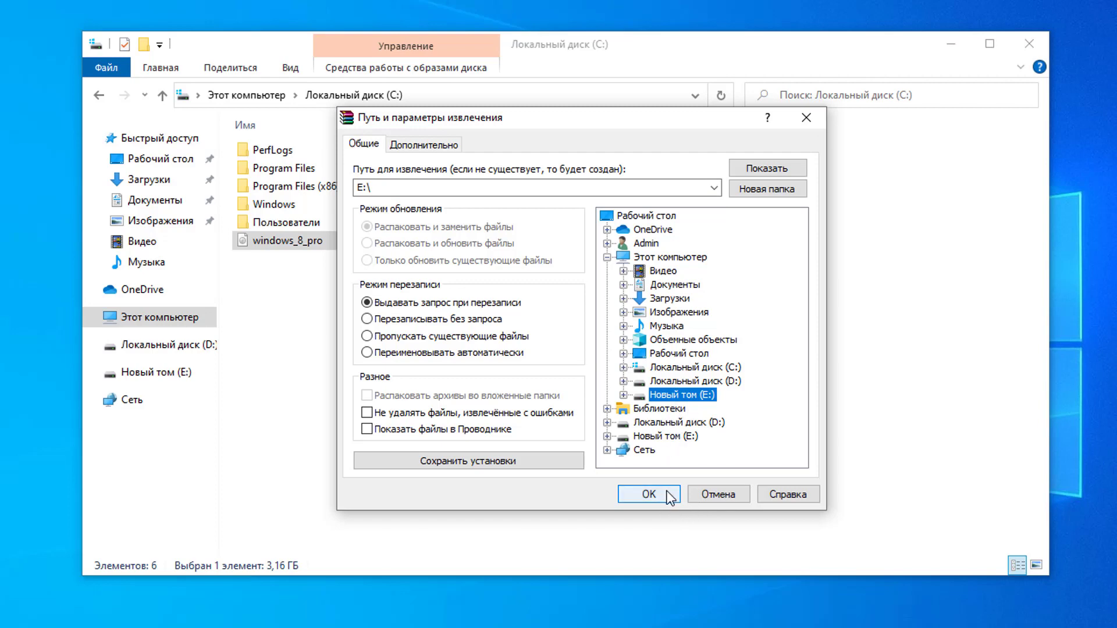
{"action": "left_click", "coordinate": [648, 494]}
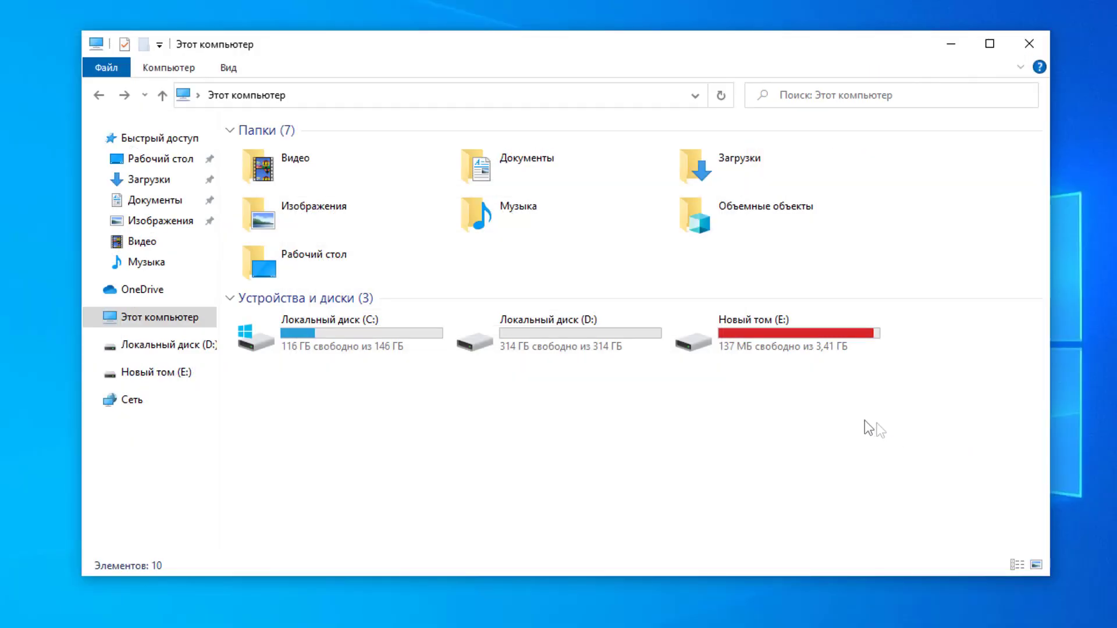
Open the E: volume and review the extracted Windows installation files
{"action": "double_click", "coordinate": [774, 343]}
{"action": "left_click_drag", "start_coordinate": [423, 413], "coordinate": [241, 129]}
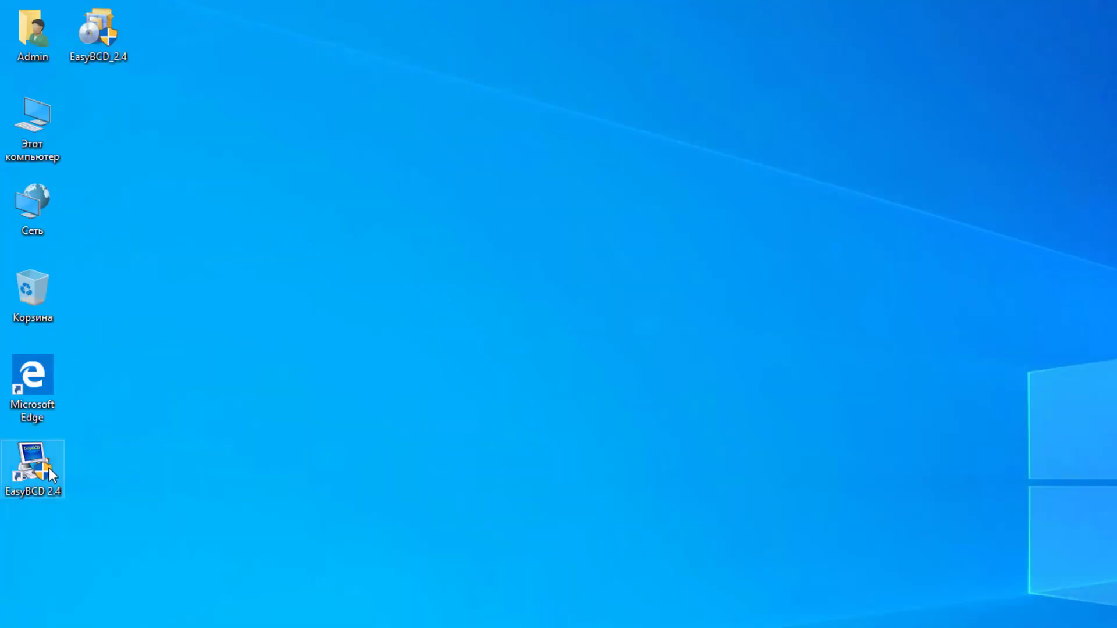
Launch EasyBCD 2.4 as administrator in Русский, accepting the non-commercial use notice and the EFI bootloader warning
{"action": "right_click", "coordinate": [47, 468]}
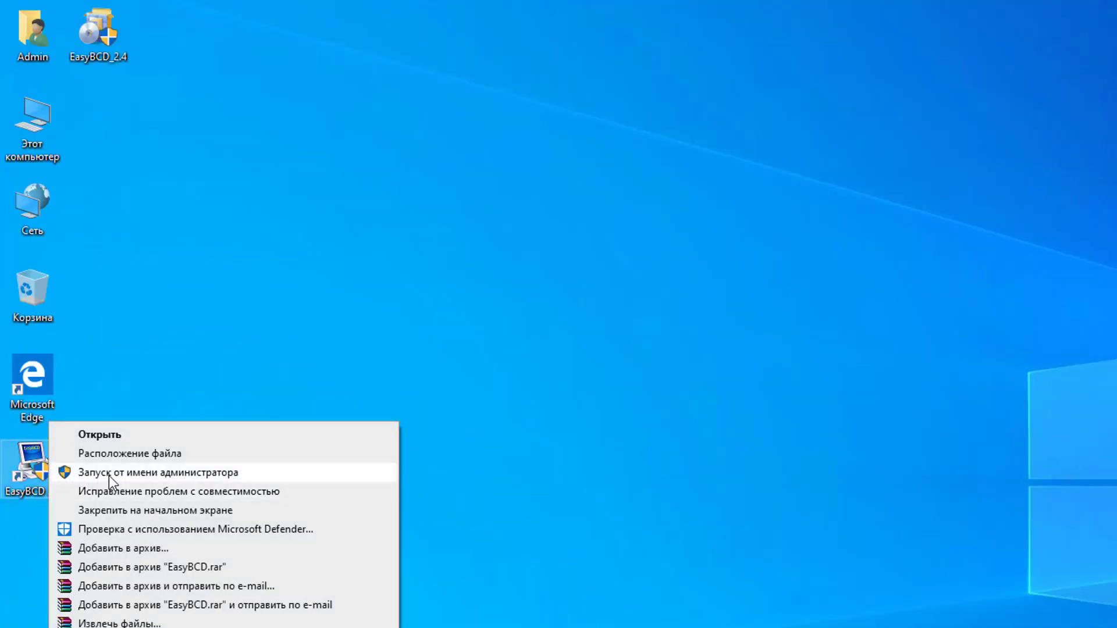
{"action": "left_click", "coordinate": [109, 476]}
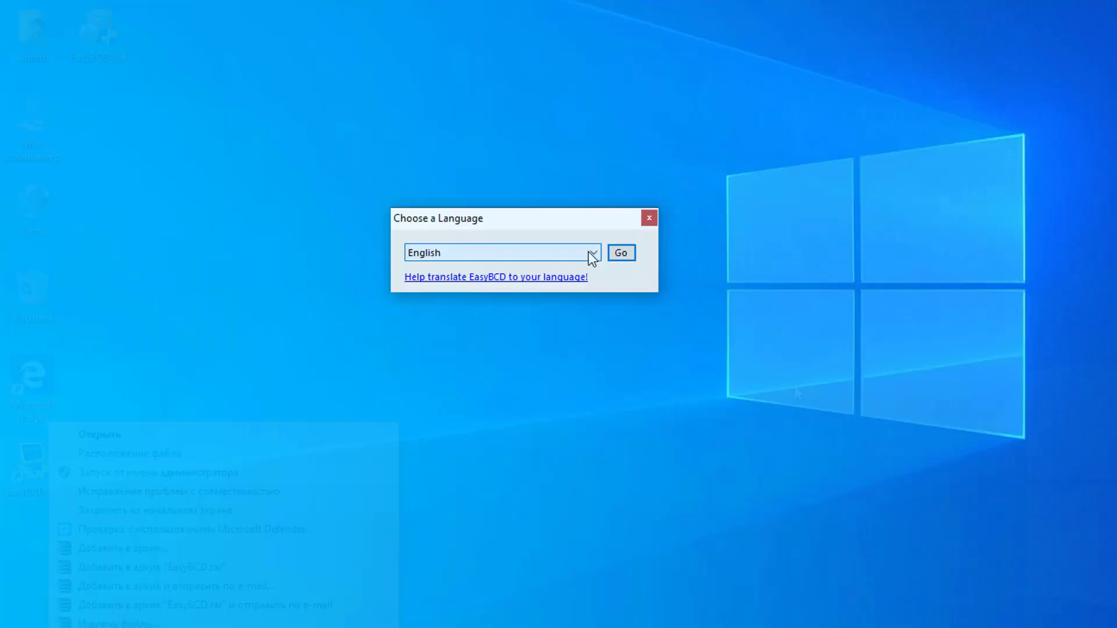
{"action": "left_click", "coordinate": [588, 251]}
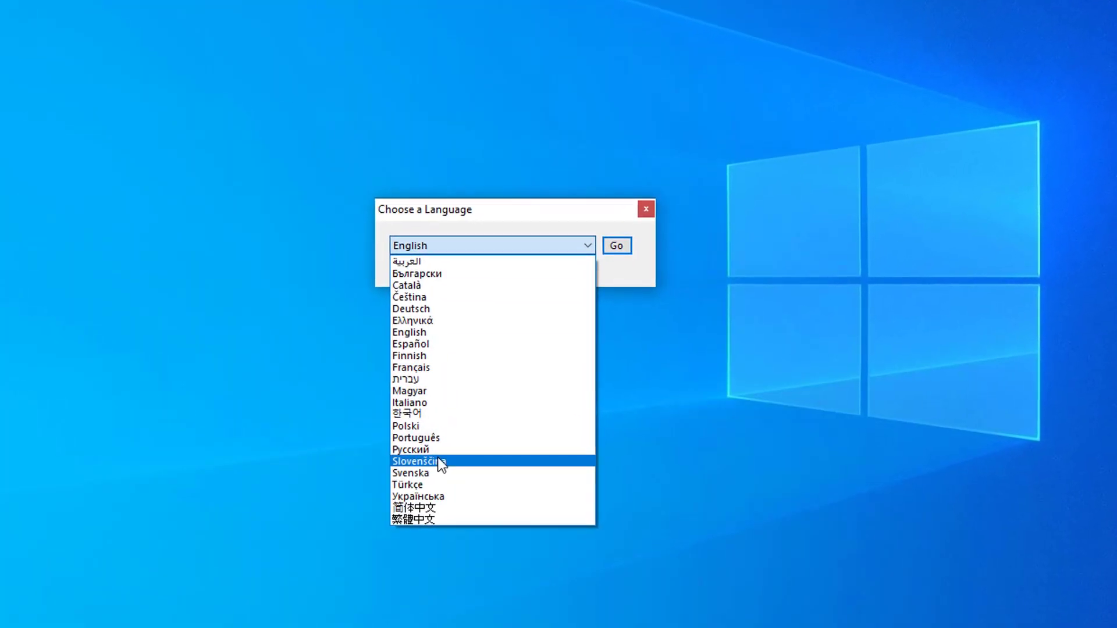
{"action": "left_click", "coordinate": [426, 449]}
{"action": "left_click", "coordinate": [646, 209]}
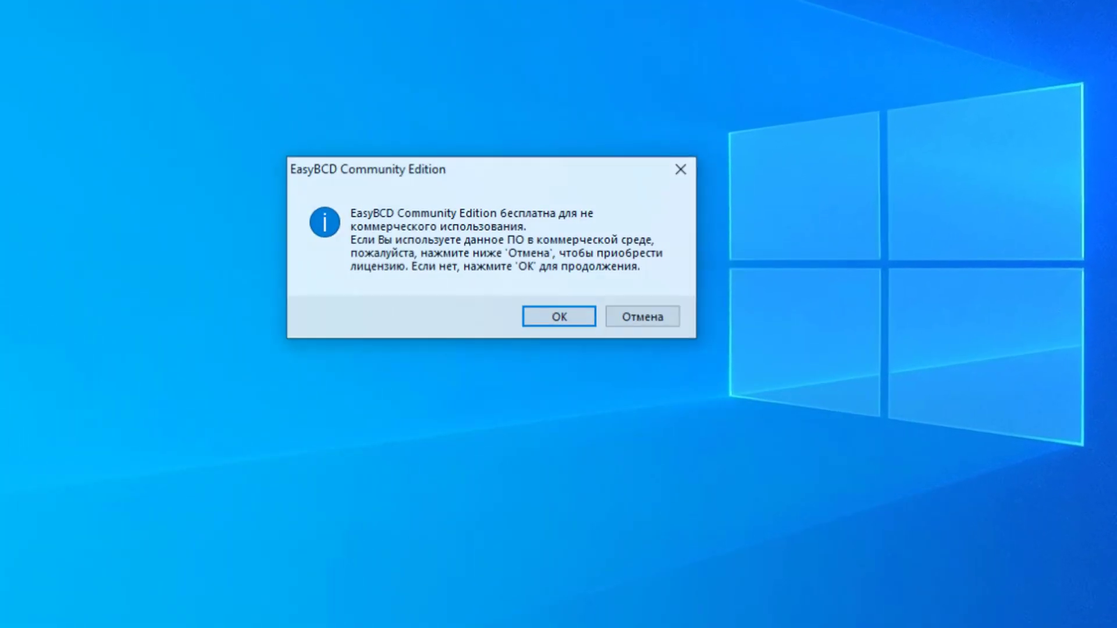
{"action": "left_click", "coordinate": [547, 315]}
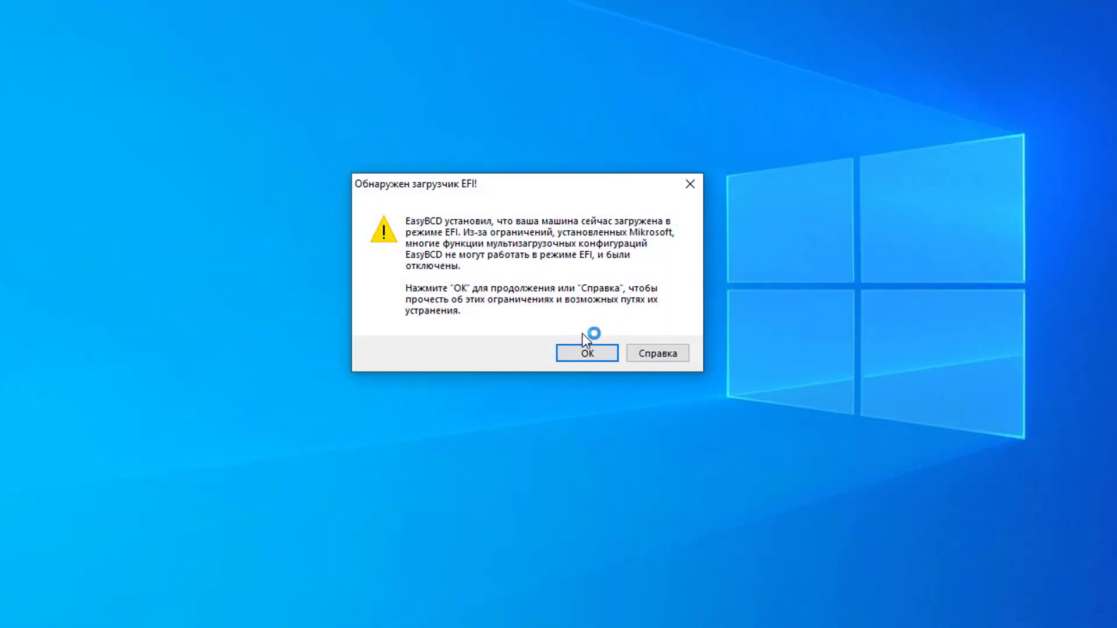
{"action": "left_click", "coordinate": [586, 349]}
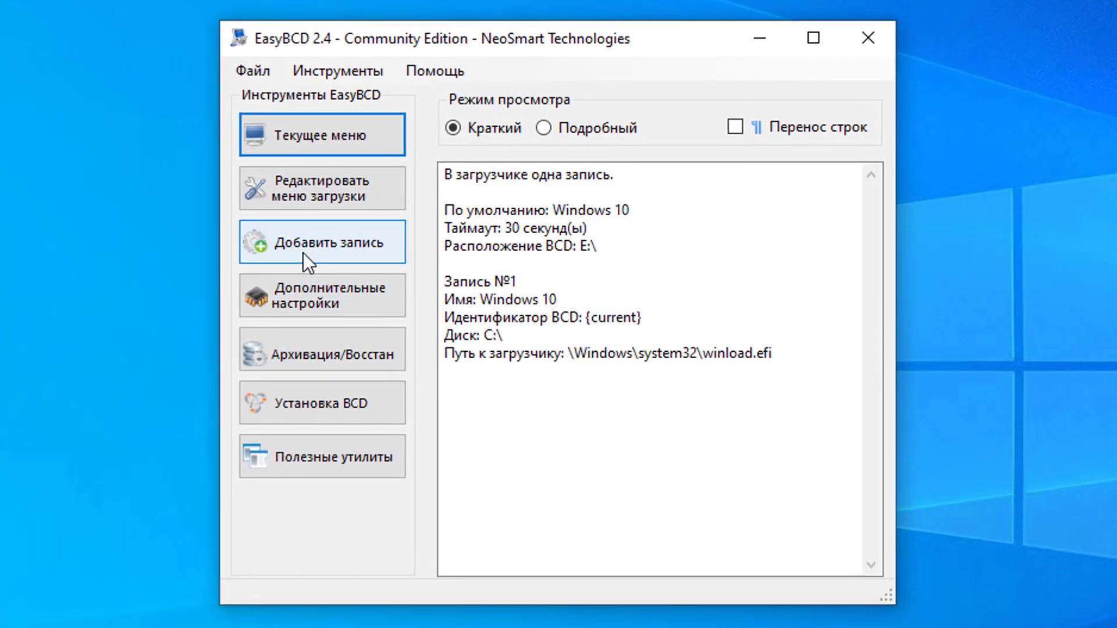
Start a new WinPE boot entry of type WIM image (Ramdisk) using boot.wim from the sources folder on E:
{"action": "left_click", "coordinate": [302, 255]}
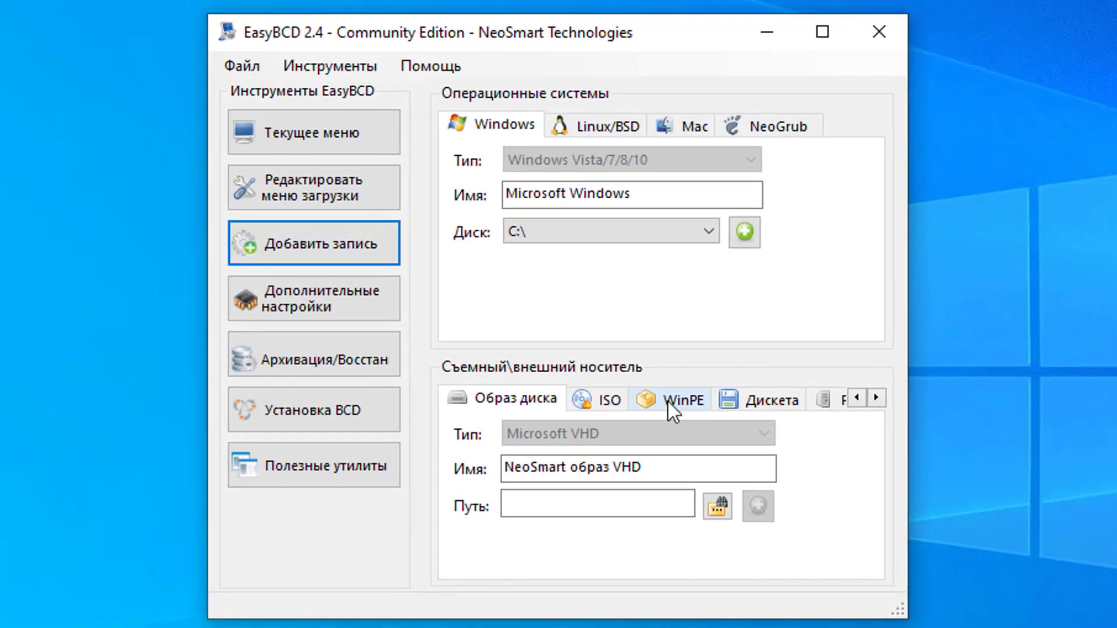
{"action": "left_click", "coordinate": [668, 402]}
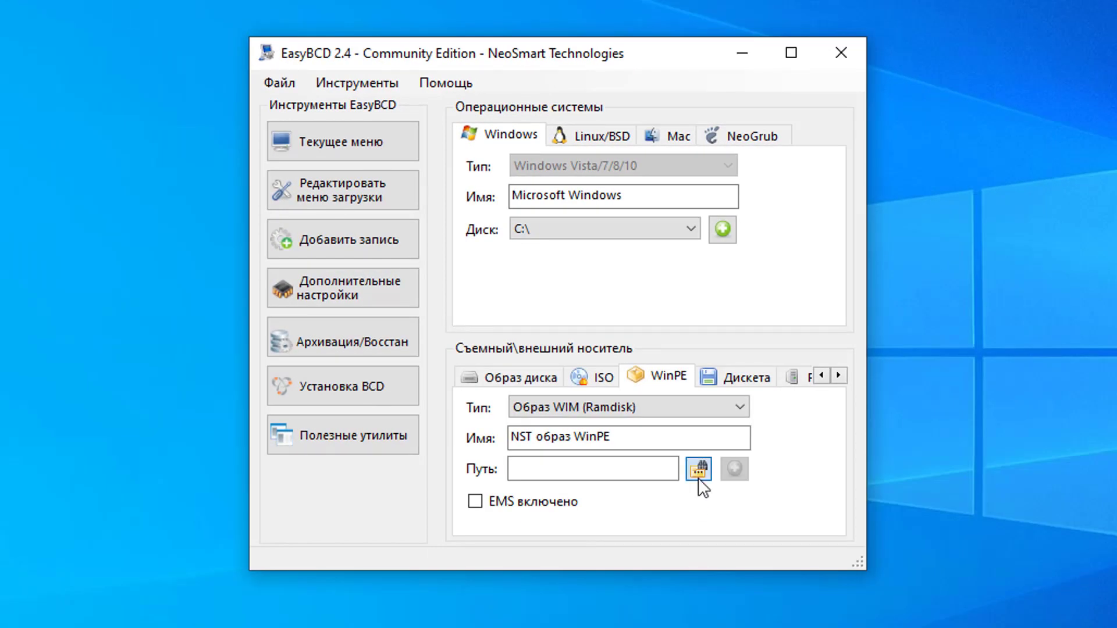
{"action": "left_click", "coordinate": [698, 477]}
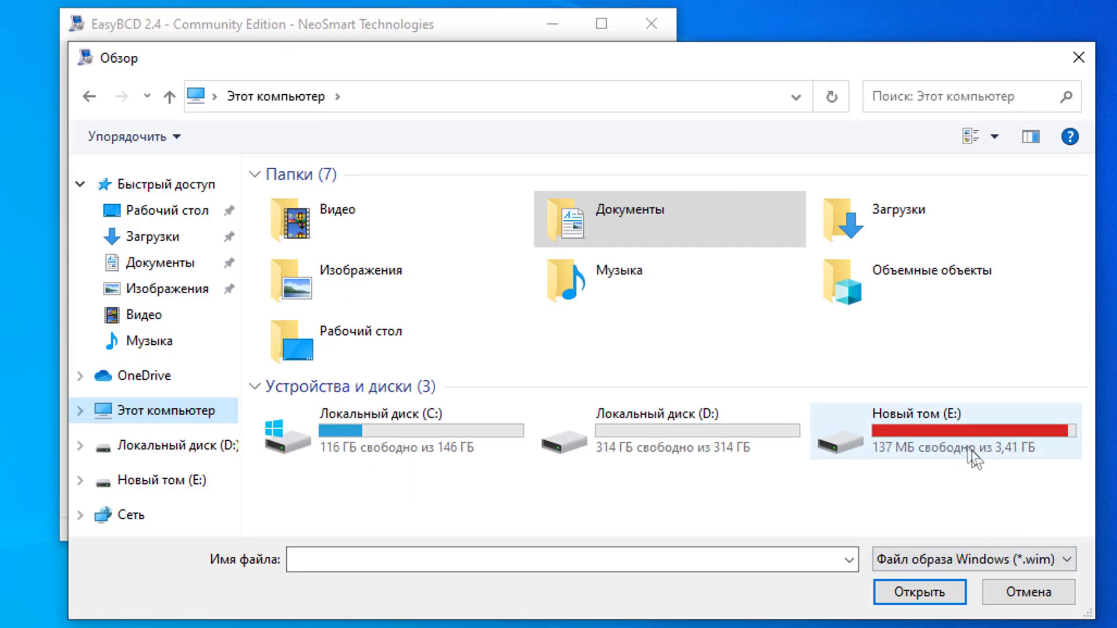
{"action": "double_click", "coordinate": [960, 436]}
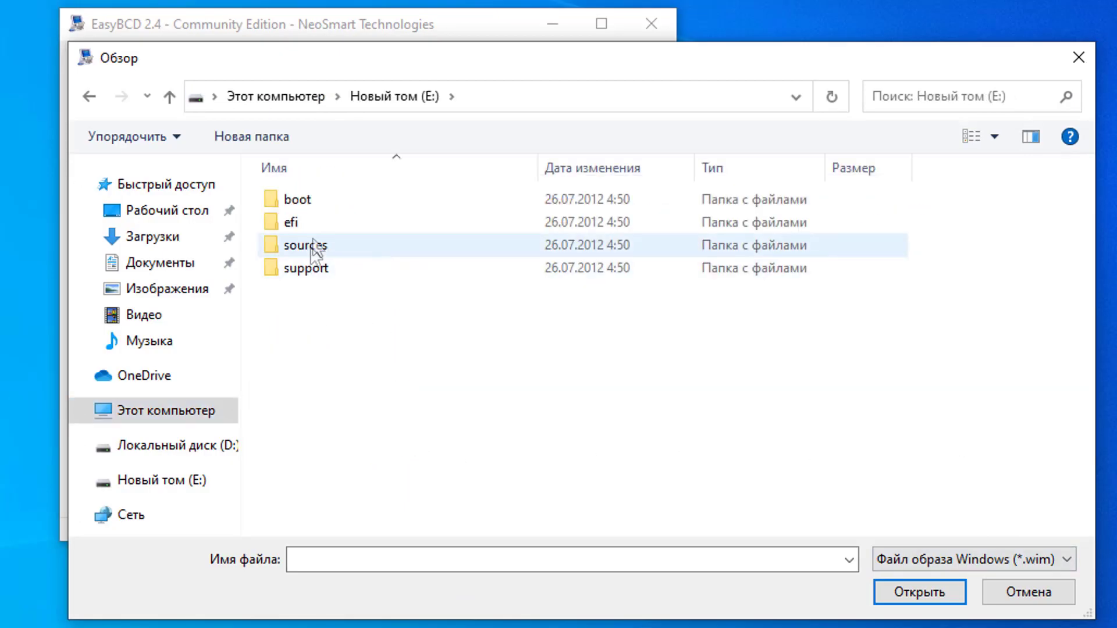
{"action": "double_click", "coordinate": [306, 252]}
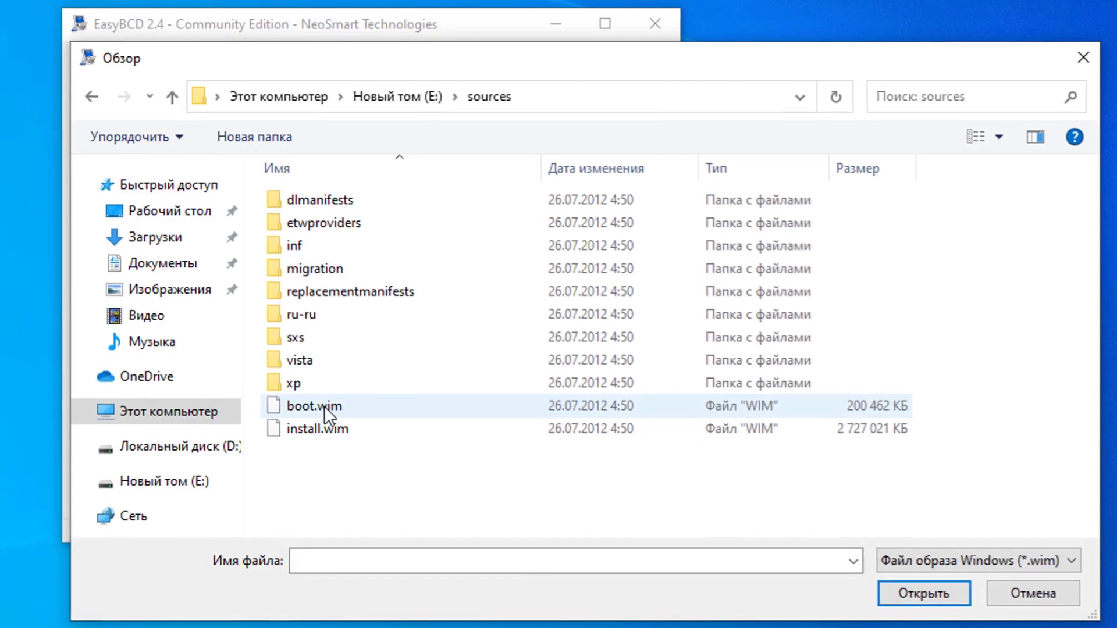
{"action": "double_click", "coordinate": [331, 408]}
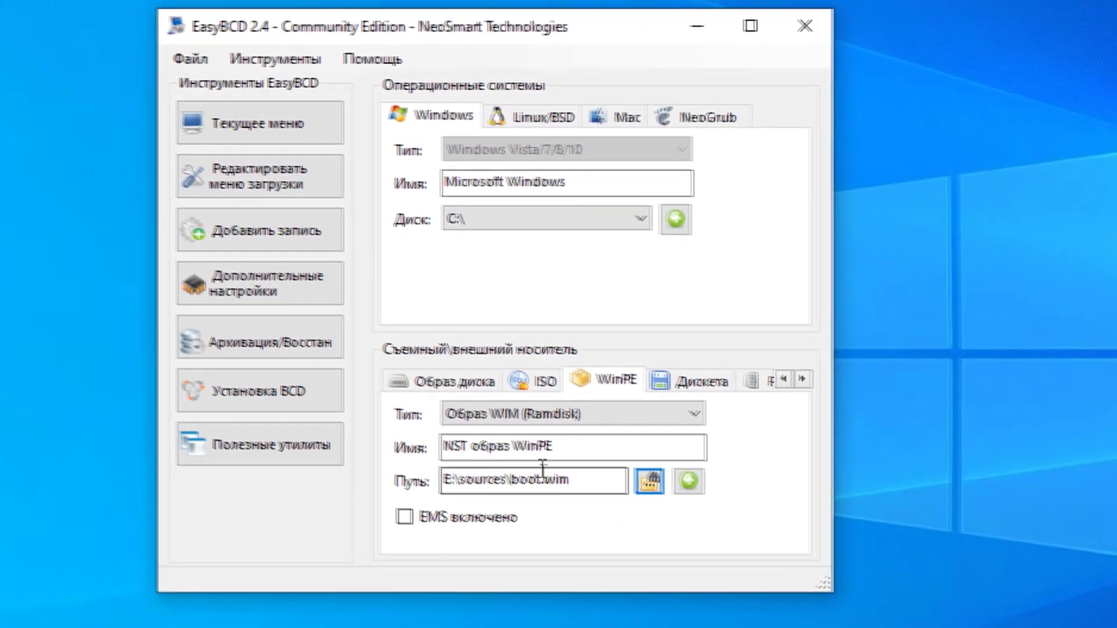
Name the WinPE entry Windows 8 and add it to the boot menu
{"action": "left_click", "coordinate": [549, 448]}
{"action": "left_click_drag", "start_coordinate": [549, 448], "coordinate": [432, 439]}
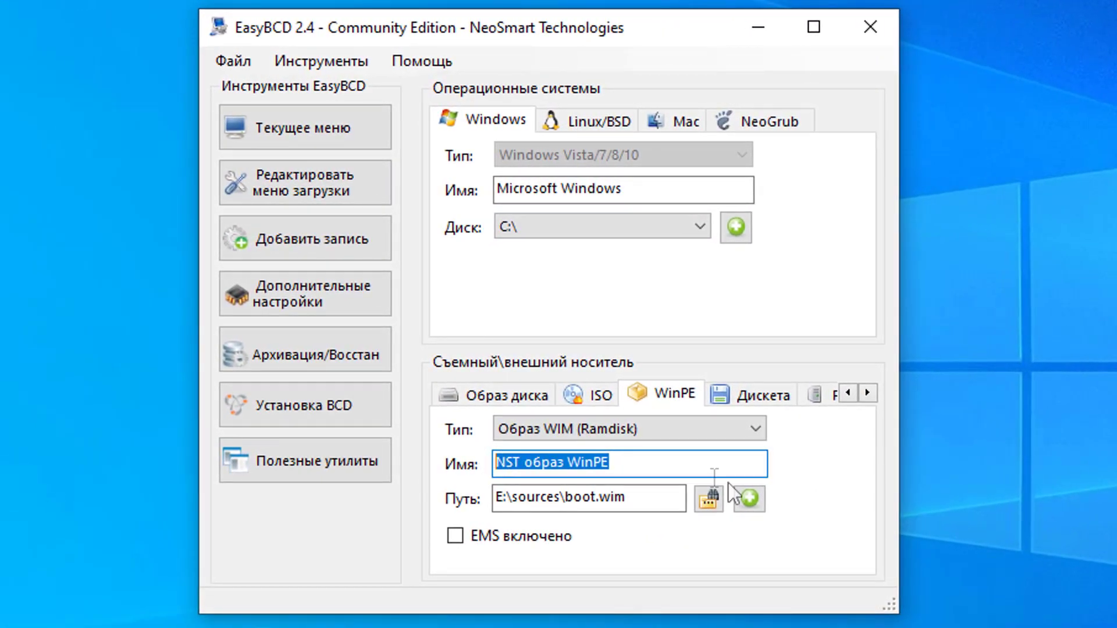
{"action": "type", "text": "Windows 8"}
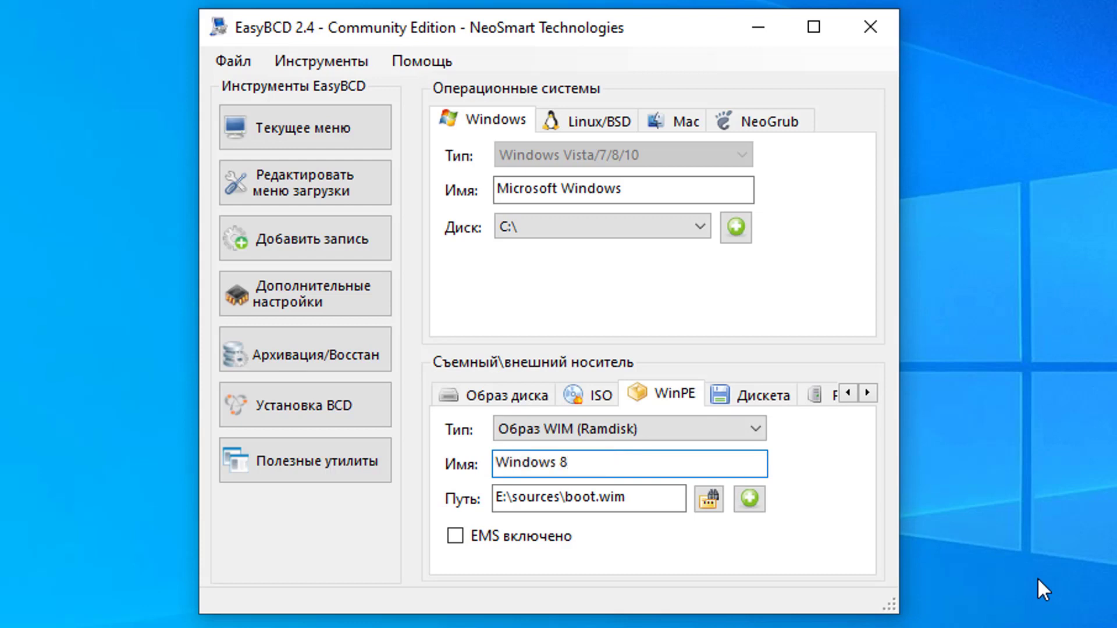
{"action": "left_click", "coordinate": [749, 499]}
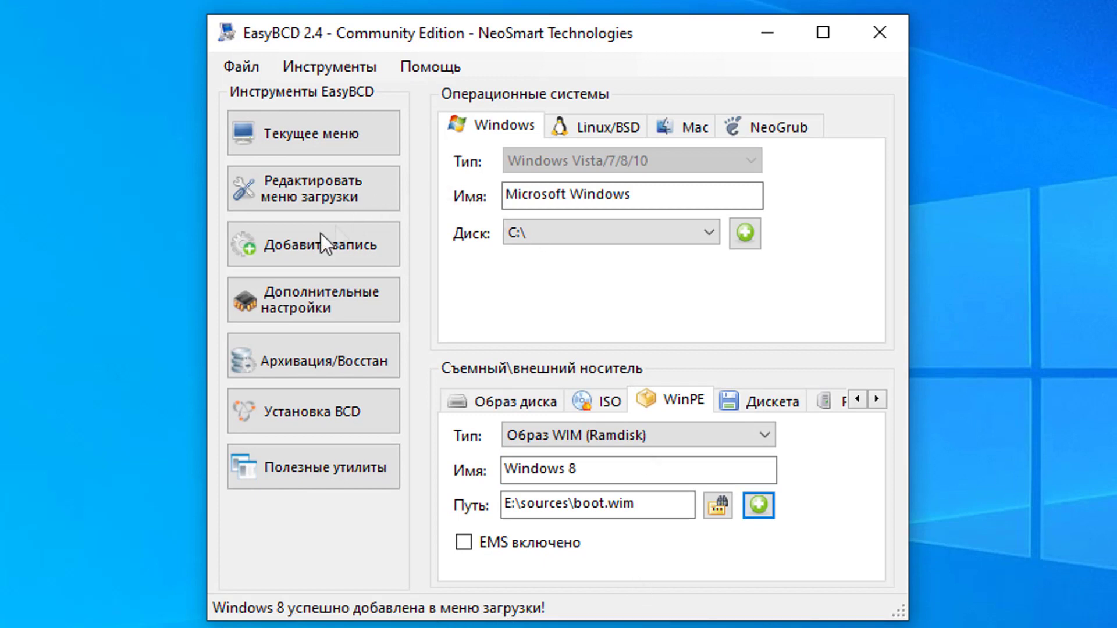
Save the boot menu settings with Windows 10 as default and a 60-second timeout, and decline the Easy Recovery Essentials offer
{"action": "left_click", "coordinate": [337, 191]}
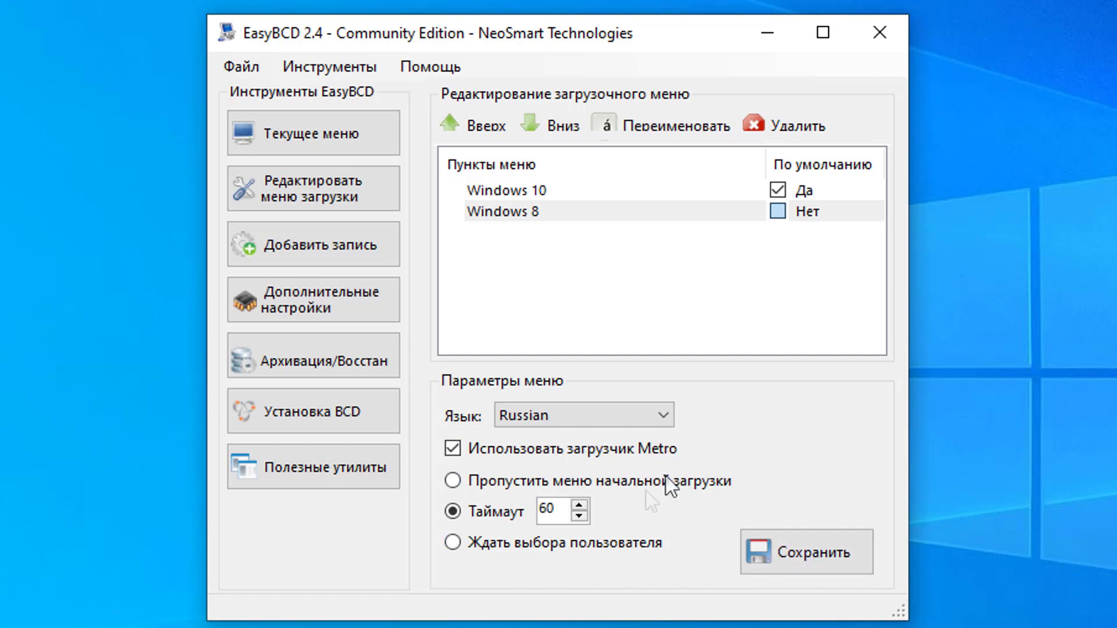
{"action": "left_click", "coordinate": [793, 554]}
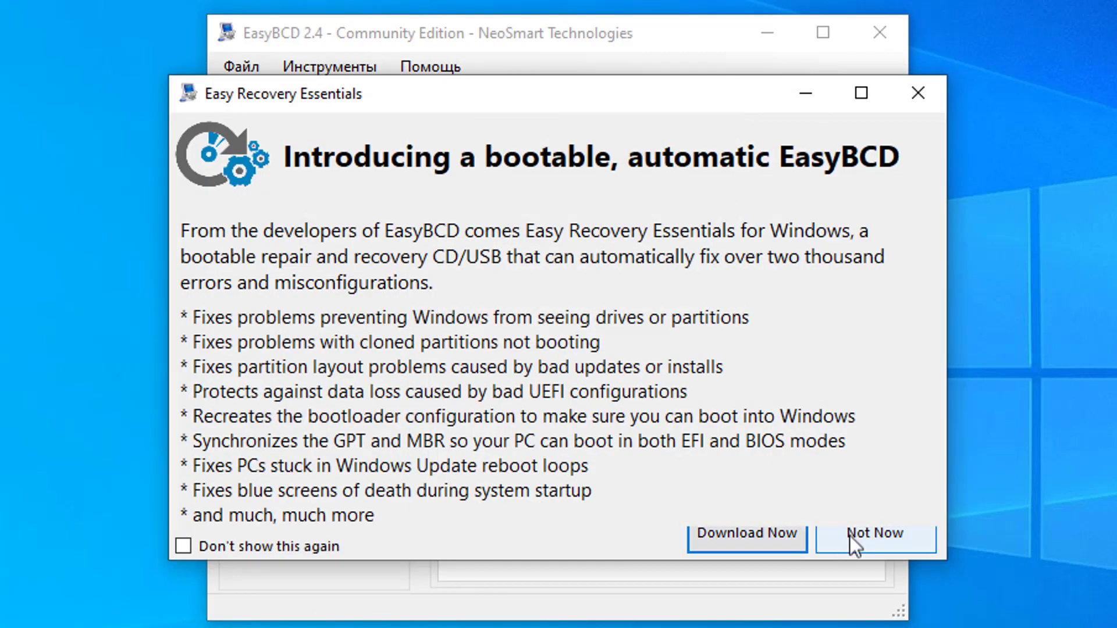
{"action": "left_click", "coordinate": [860, 542]}
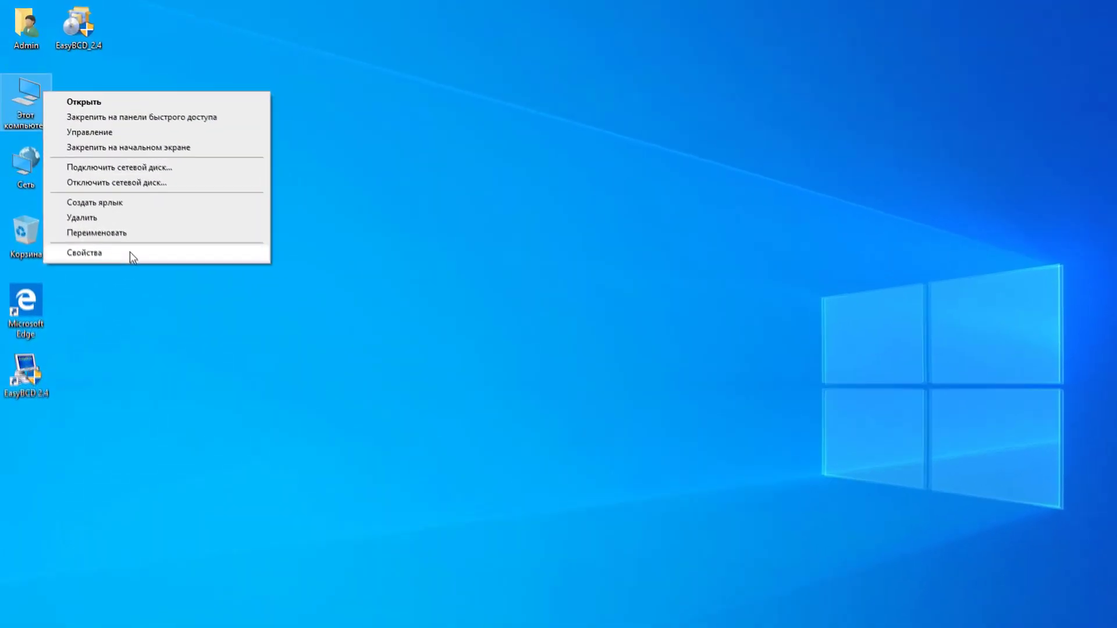
Check the bootable operating systems in the Startup and Recovery settings of System Properties, keeping Windows 10 as default
{"action": "left_click", "coordinate": [131, 253]}
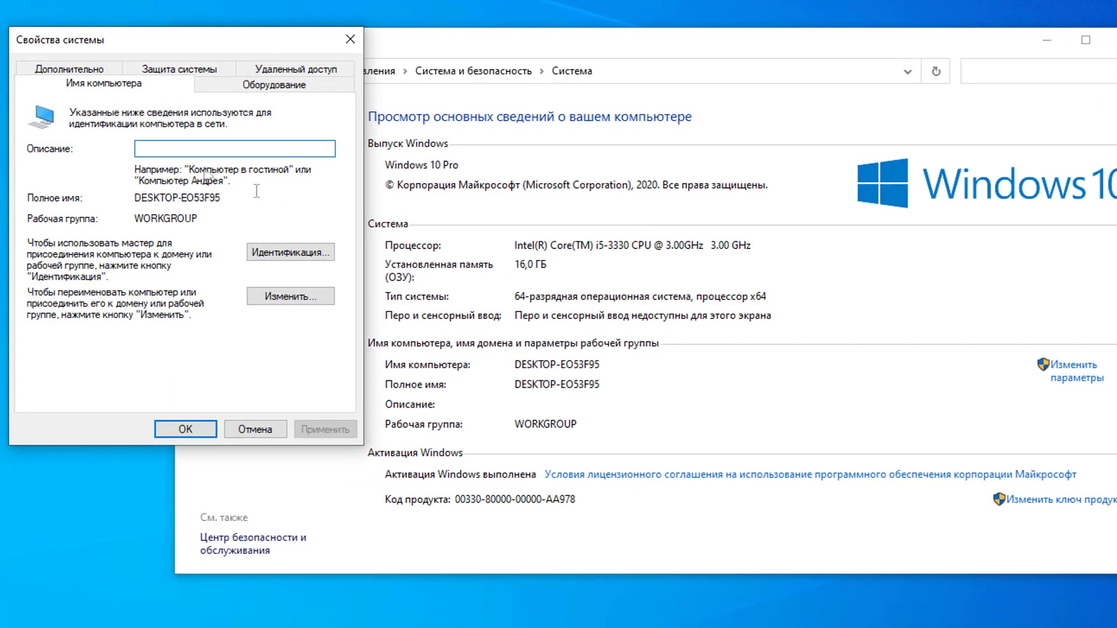
{"action": "left_click", "coordinate": [96, 74]}
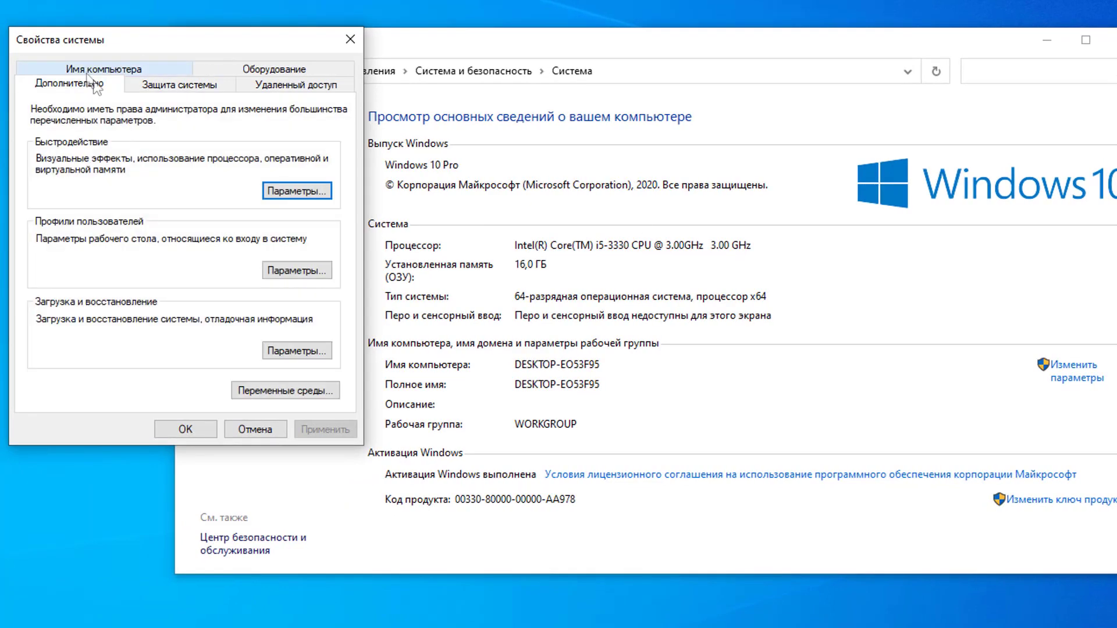
{"action": "left_click", "coordinate": [291, 351]}
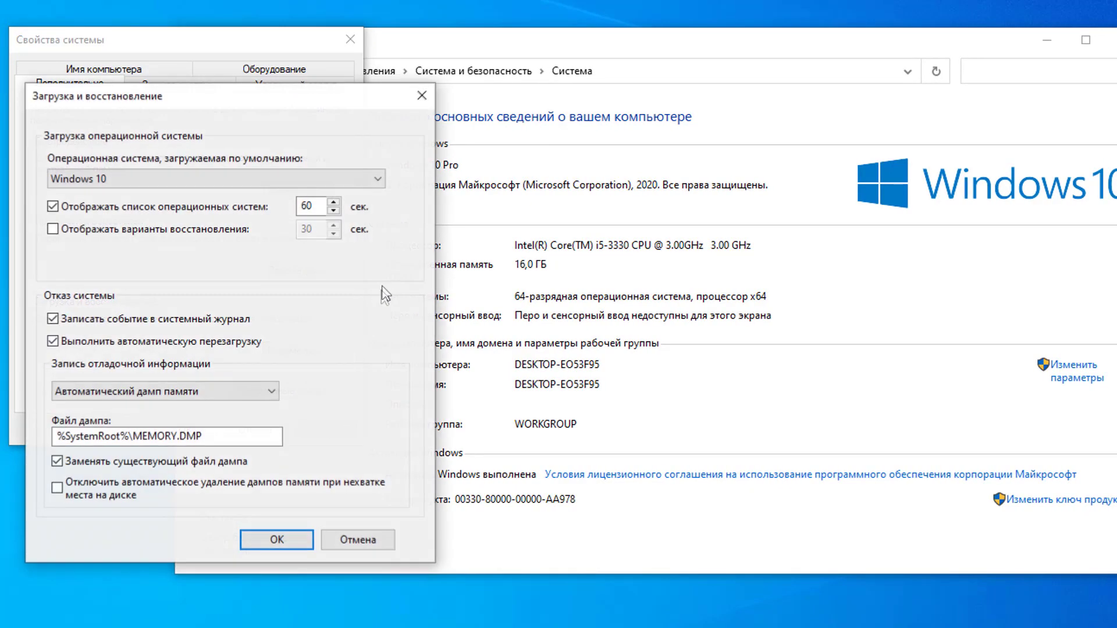
{"action": "left_click", "coordinate": [122, 182]}
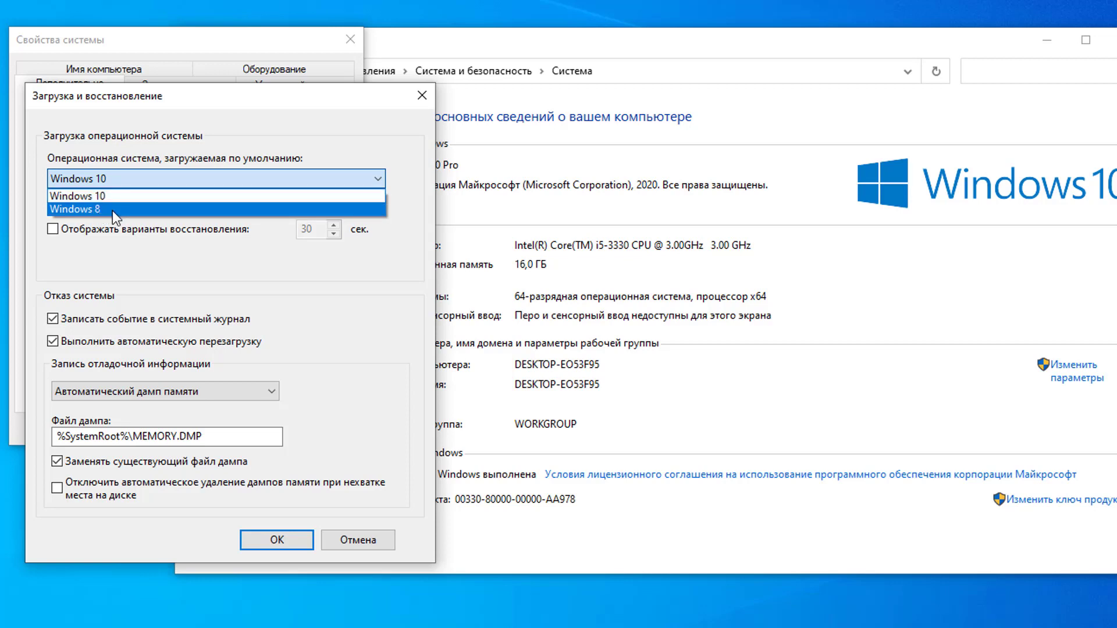
{"action": "left_click", "coordinate": [168, 270]}
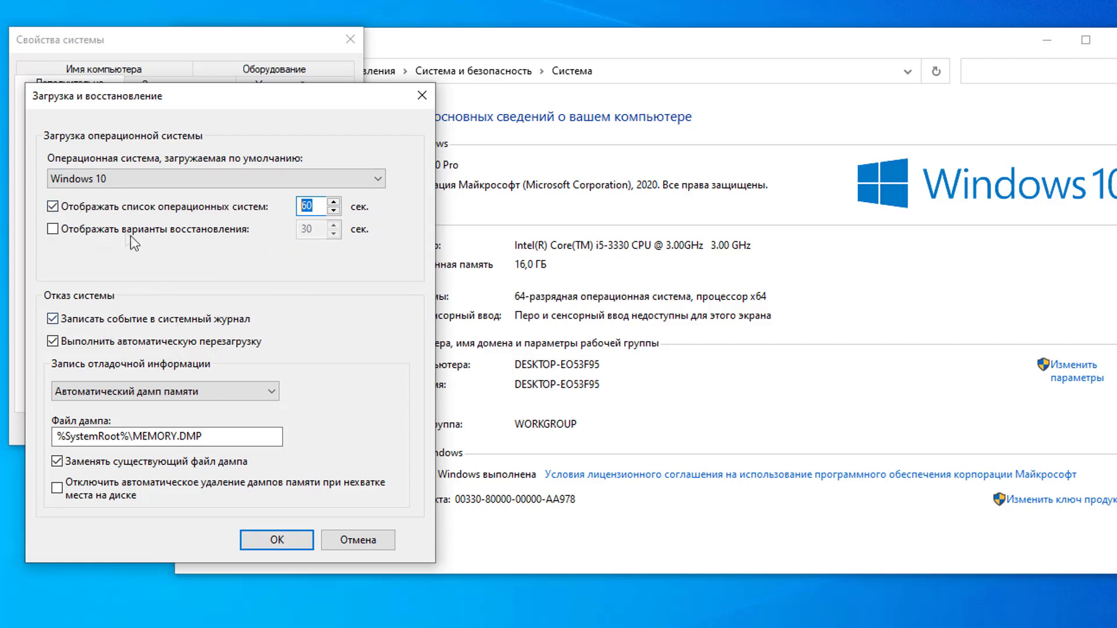
{"action": "left_click", "coordinate": [277, 540]}
{"action": "left_click", "coordinate": [187, 426]}
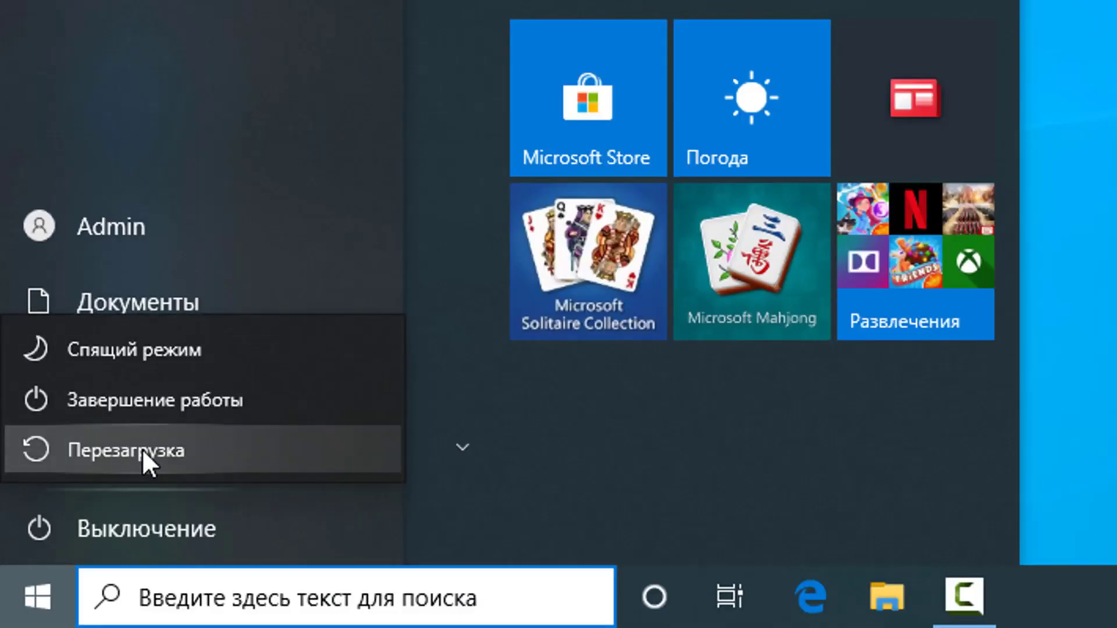
Restart the computer and boot the Windows 8 entry from the operating system selection screen
{"action": "left_click", "coordinate": [142, 449]}
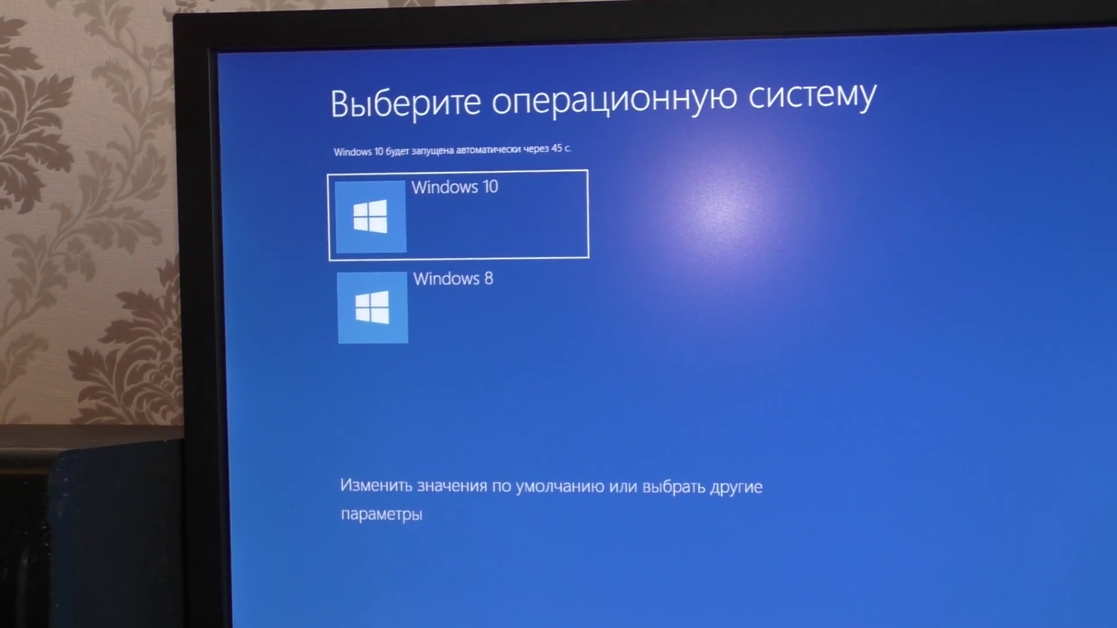
{"action": "mouse_move", "coordinate": [218, 55]}
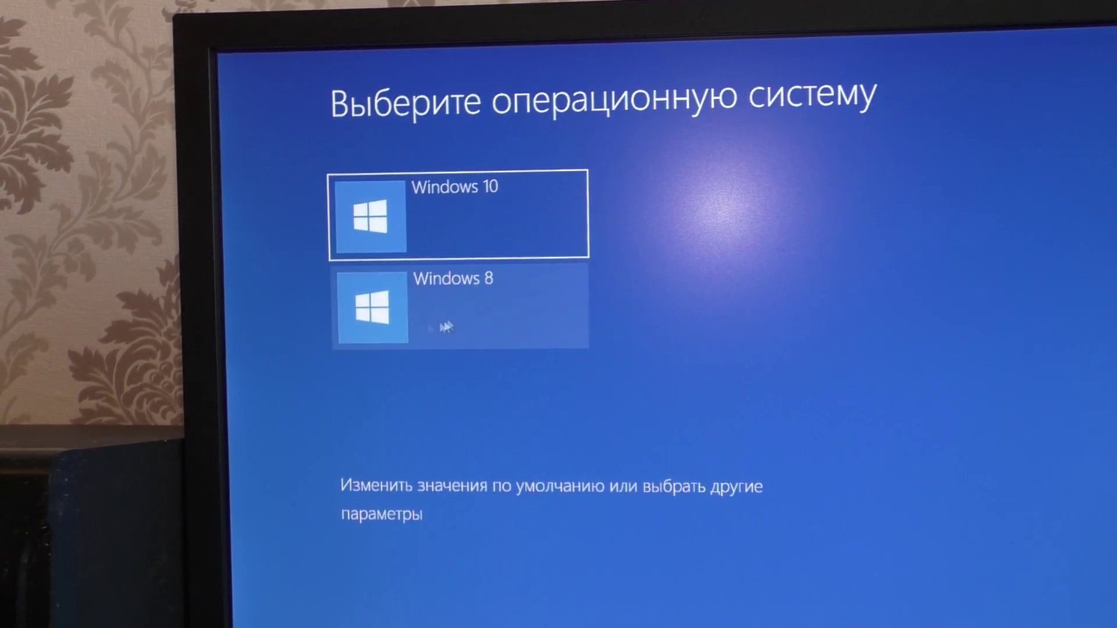
{"action": "key", "text": "Down"}
{"action": "key", "text": "Up"}
{"action": "key", "text": "Down"}
{"action": "key", "text": "Up"}
{"action": "key", "text": "Down"}
{"action": "key", "text": "Up"}
{"action": "key", "text": "Down"}
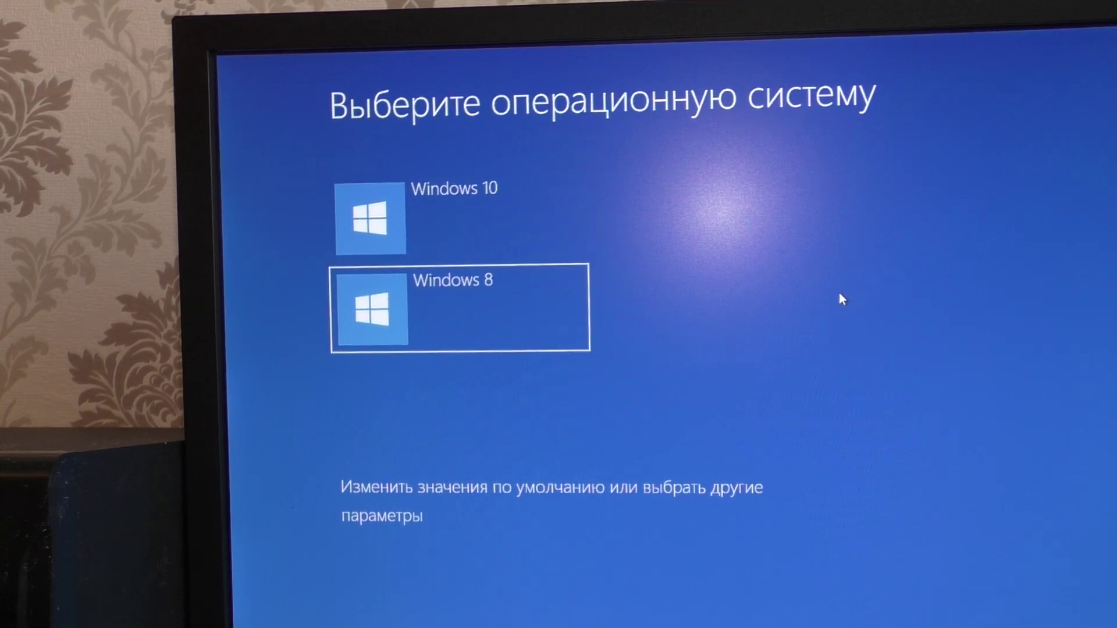
{"action": "key", "text": "Return"}
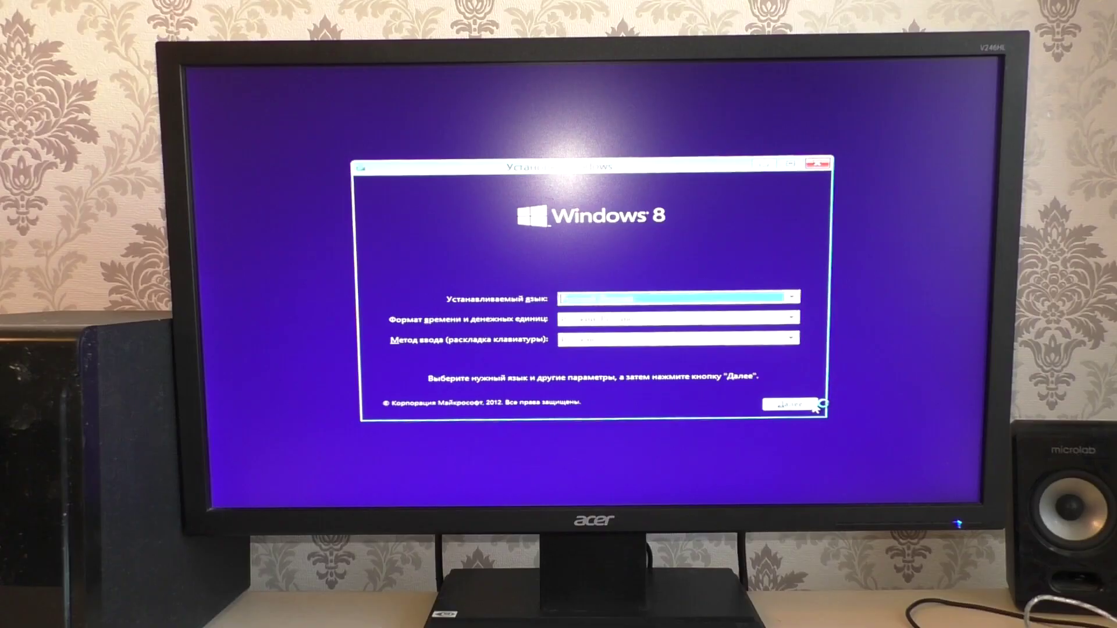
Begin Windows 8 setup with the preset language options, accept the licence terms and choose the custom installation (Выборочная)
{"action": "left_click", "coordinate": [807, 401]}
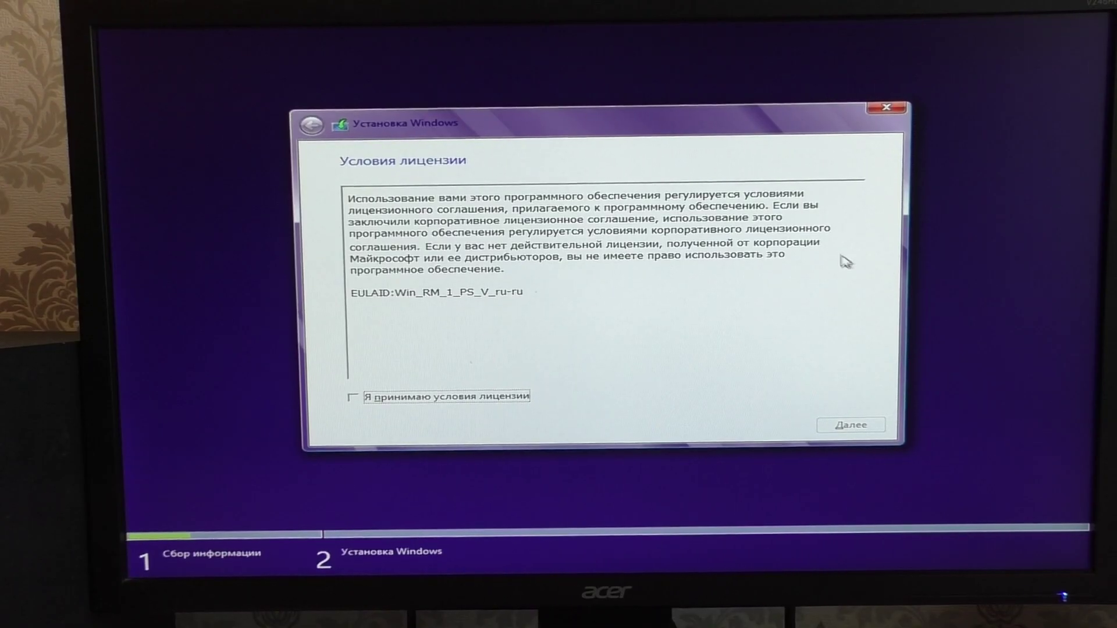
{"action": "left_click", "coordinate": [512, 397]}
{"action": "left_click", "coordinate": [857, 420]}
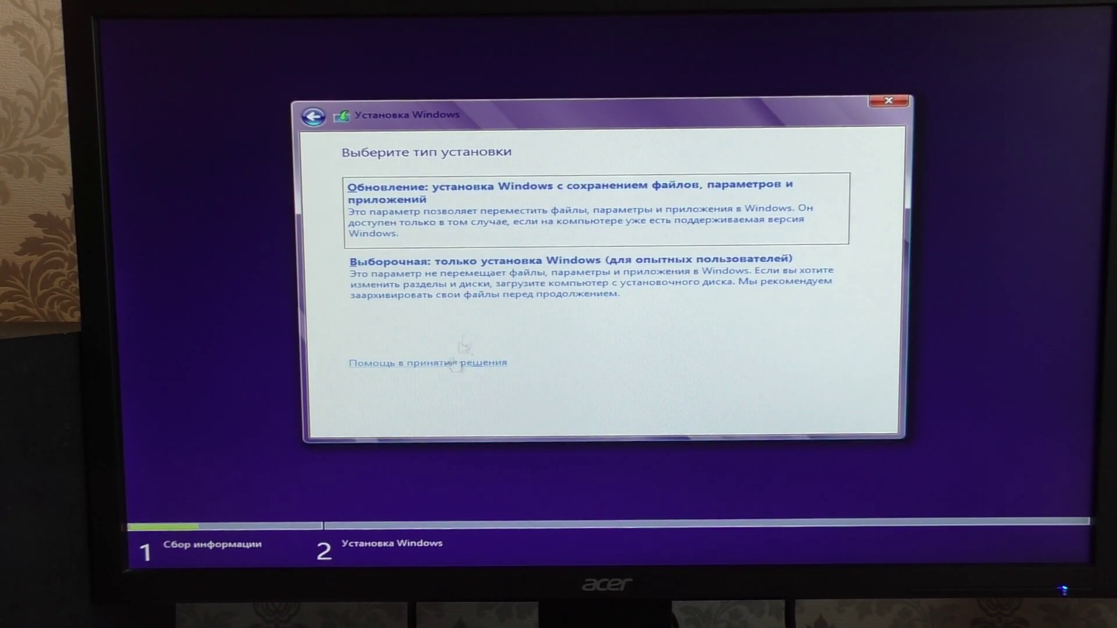
{"action": "left_click", "coordinate": [505, 290]}
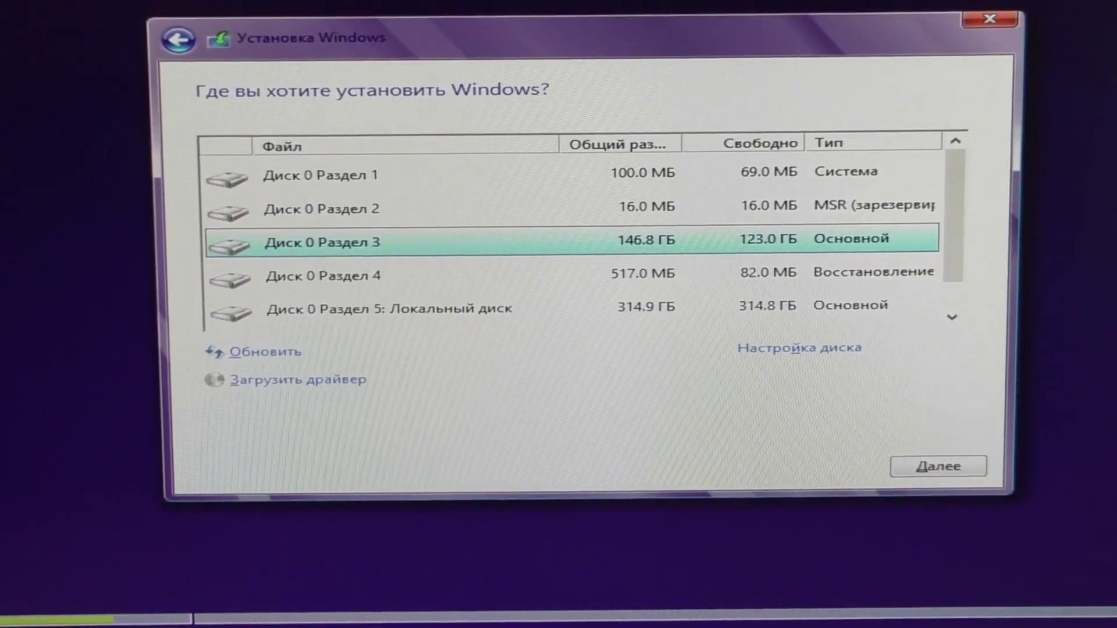
Review the available partitions and select Диск 0 Раздел 5: Локальный диск as the Windows installation target
{"action": "scroll", "coordinate": [942, 269], "scroll_direction": "down", "scroll_amount": 1}
{"action": "scroll", "coordinate": [931, 317], "scroll_direction": "up", "scroll_amount": 1}
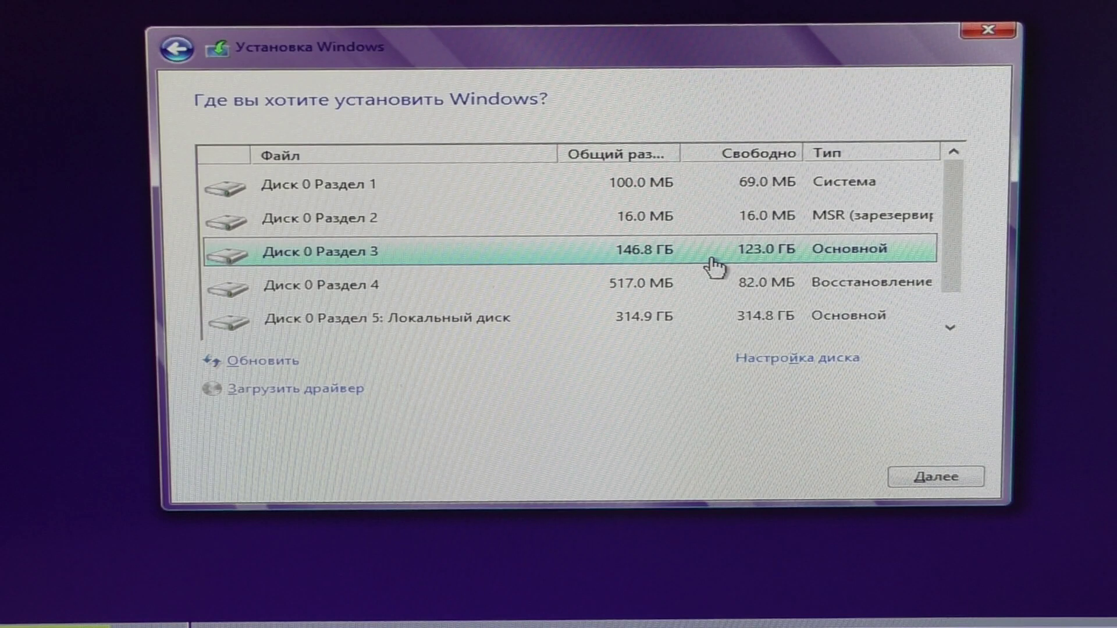
{"action": "scroll", "coordinate": [647, 291], "scroll_direction": "down", "scroll_amount": 1}
{"action": "left_click", "coordinate": [647, 291]}
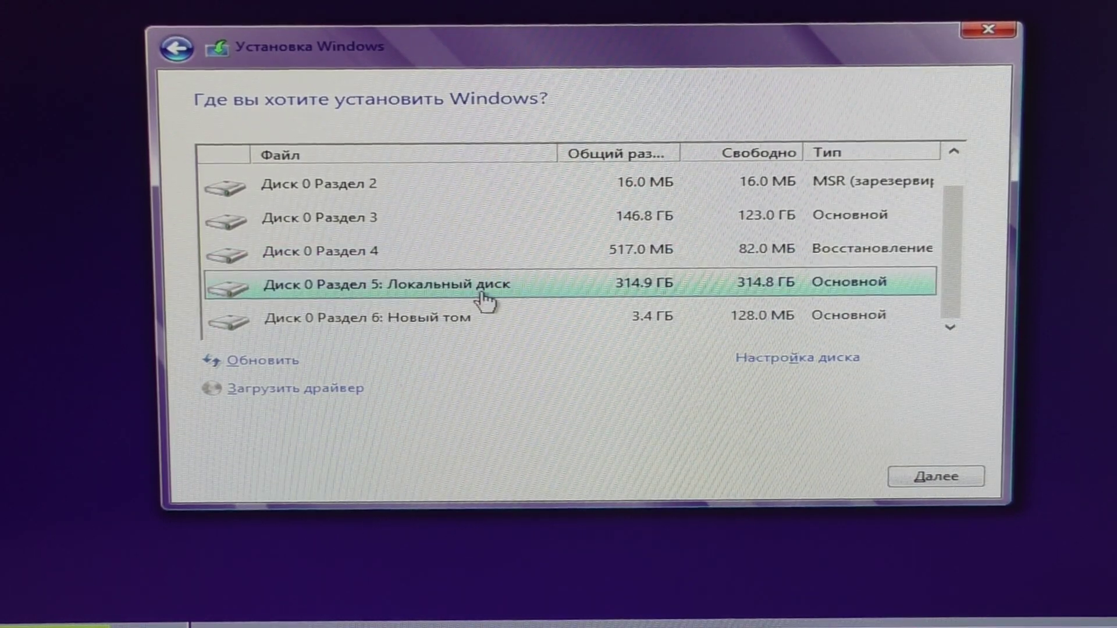
{"action": "left_click", "coordinate": [449, 321]}
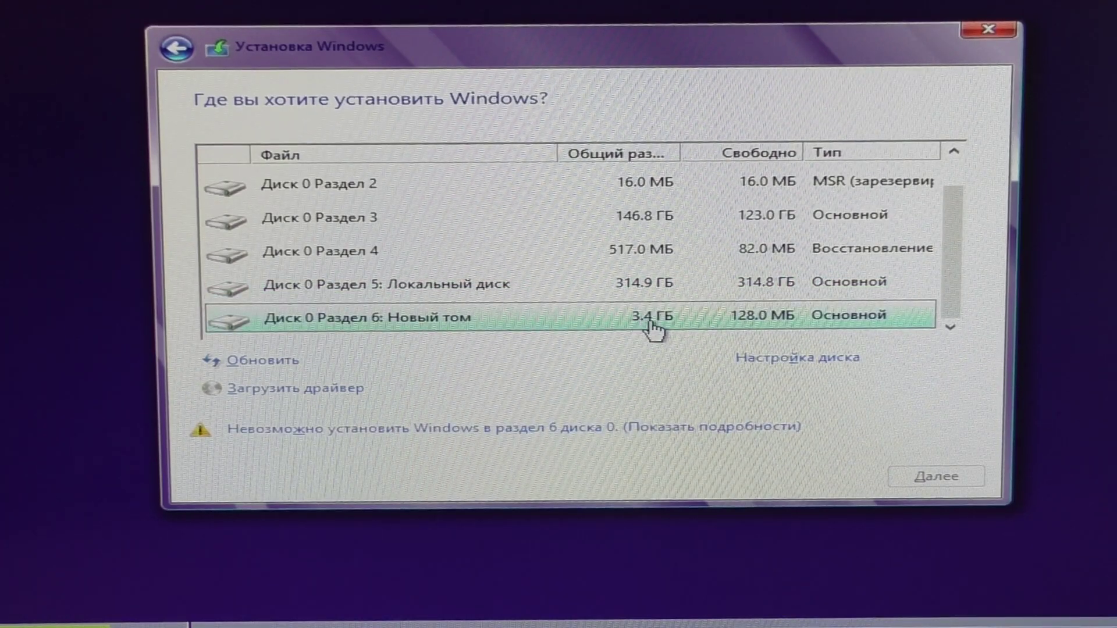
{"action": "left_click", "coordinate": [496, 291]}
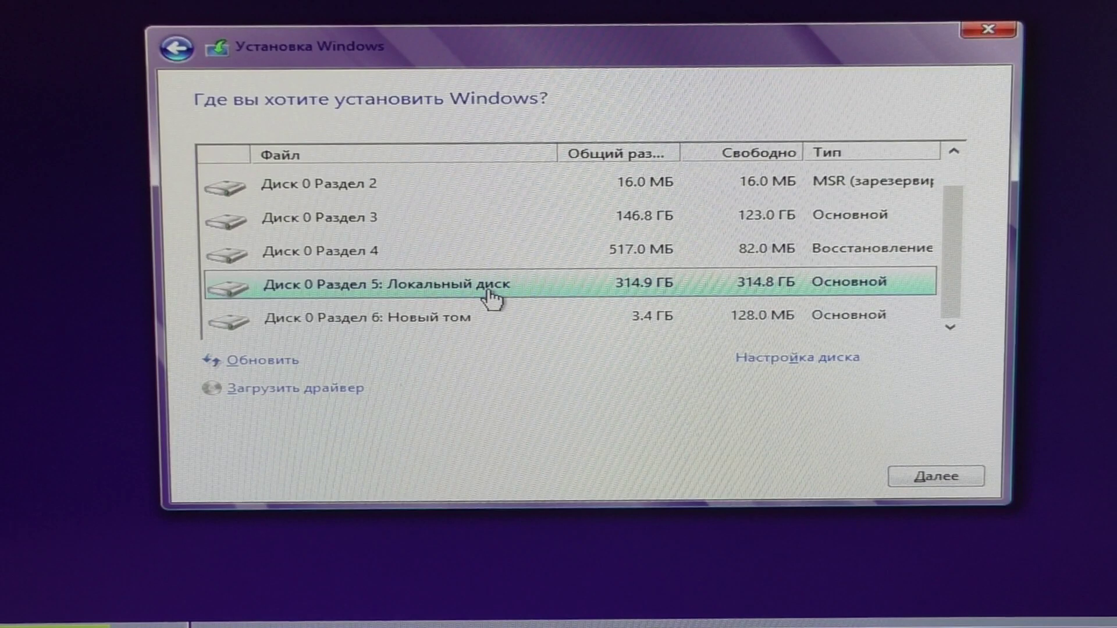
Select Диск 0 Раздел 3 instead as the Windows installation target and format it
{"action": "left_click", "coordinate": [509, 304]}
{"action": "scroll", "coordinate": [519, 307], "scroll_direction": "up", "scroll_amount": 1}
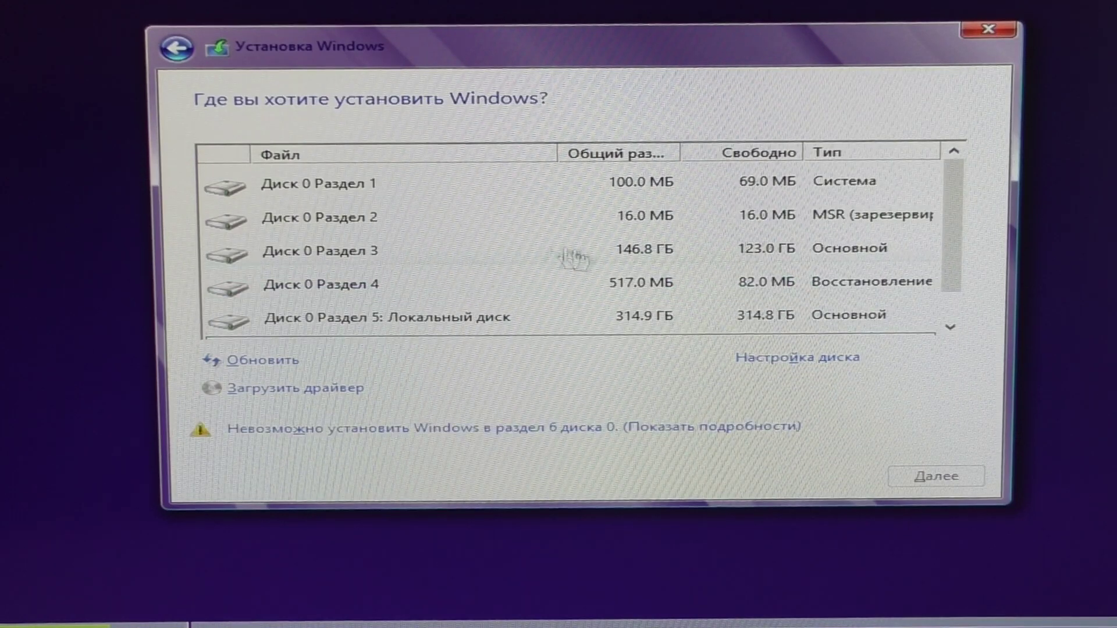
{"action": "left_click", "coordinate": [502, 253]}
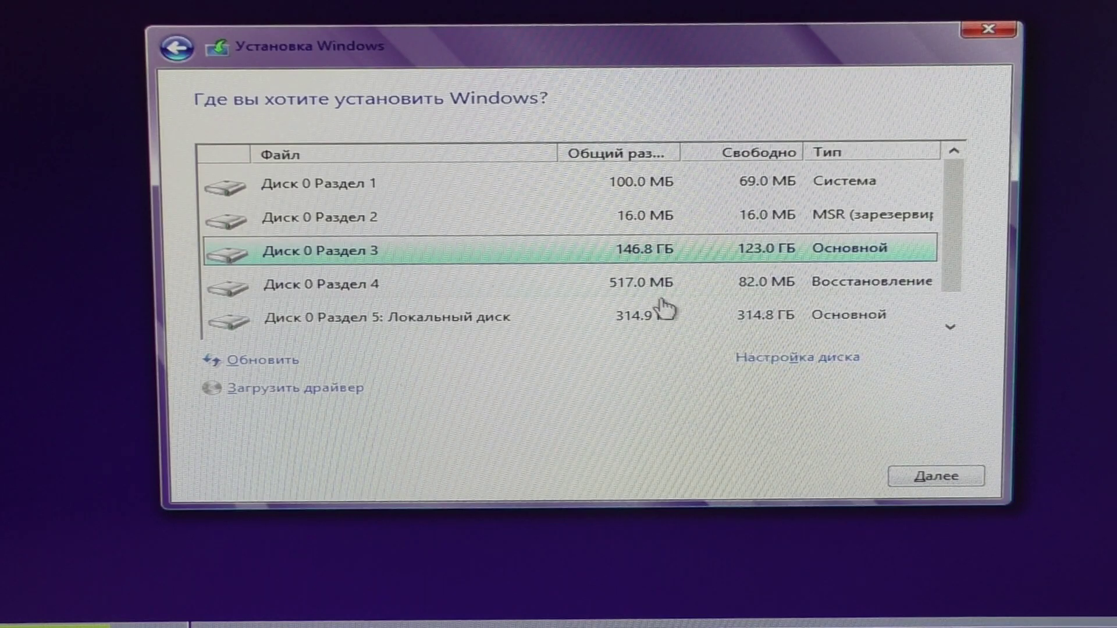
{"action": "scroll", "coordinate": [663, 308], "scroll_direction": "down", "scroll_amount": 1}
{"action": "scroll", "coordinate": [651, 289], "scroll_direction": "up", "scroll_amount": 1}
{"action": "left_click", "coordinate": [758, 361]}
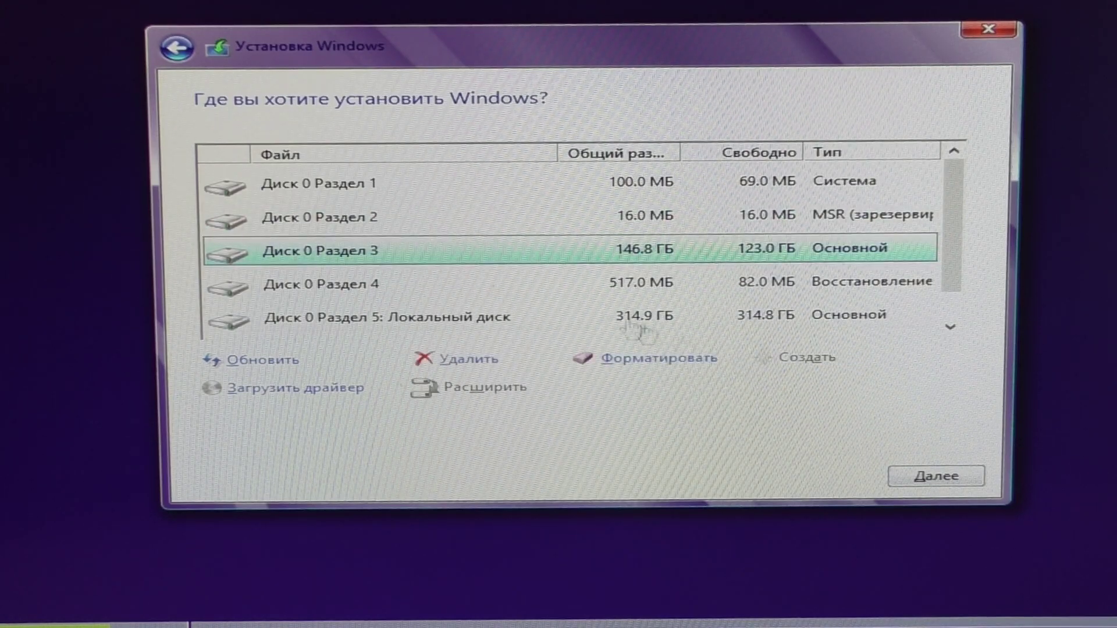
{"action": "left_click", "coordinate": [618, 365]}
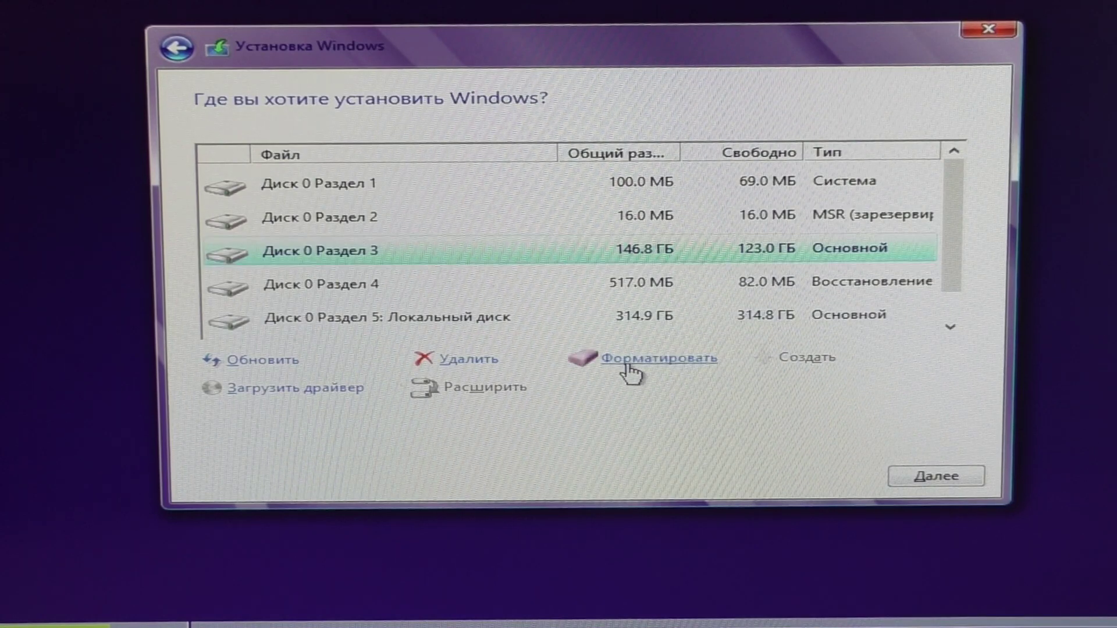
{"action": "left_click", "coordinate": [767, 390]}
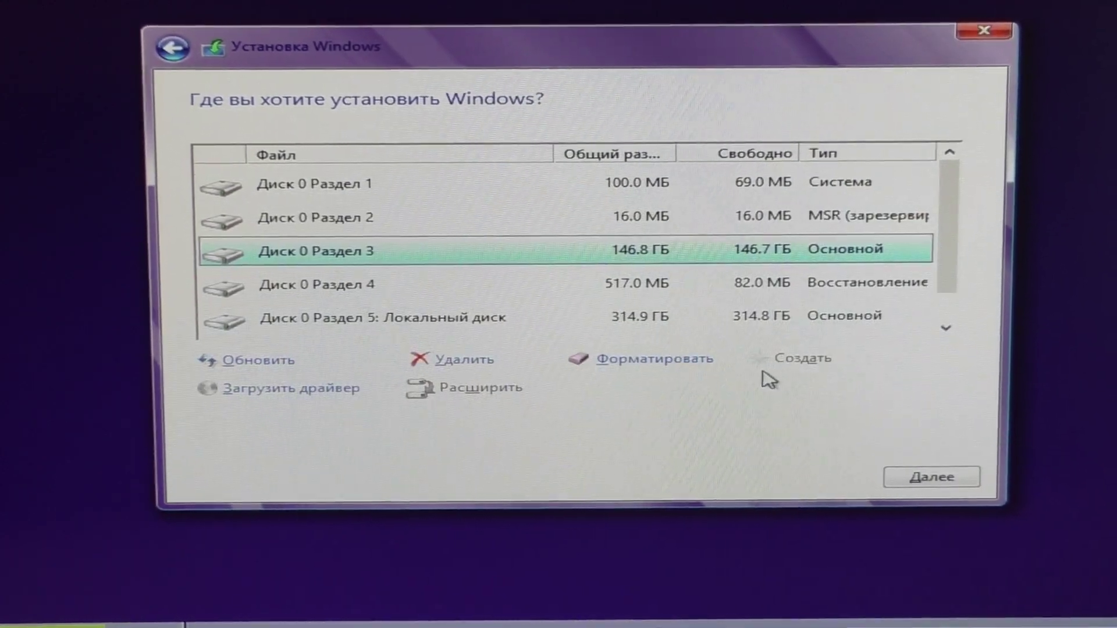
Start the Windows 8 installation on the formatted partition and restart the computer without waiting for the countdown
{"action": "left_click", "coordinate": [930, 476]}
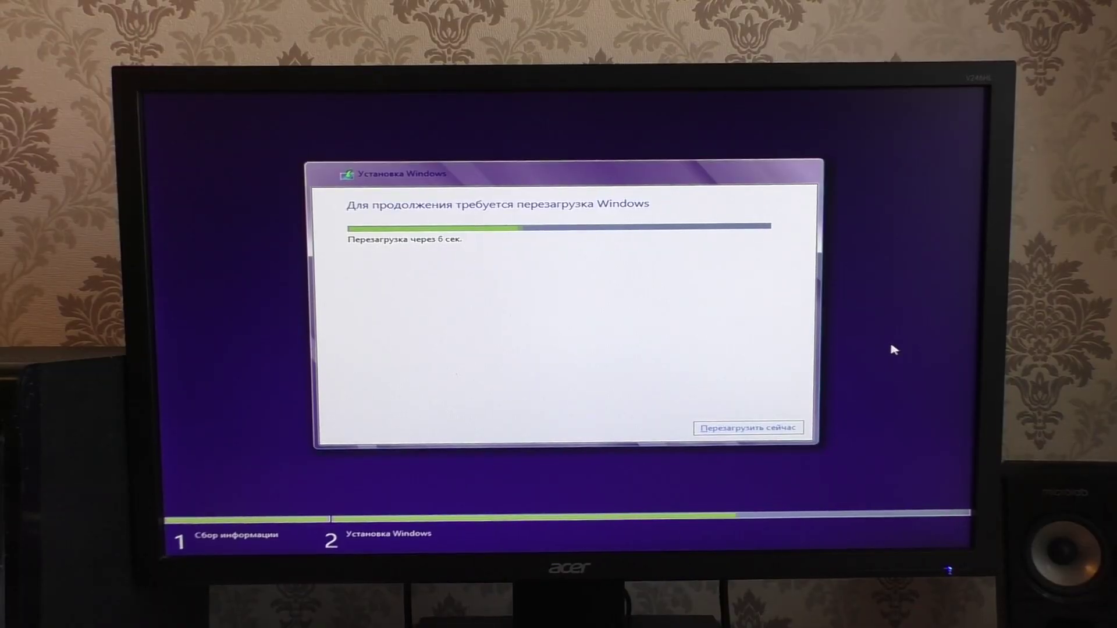
{"action": "left_click", "coordinate": [766, 428]}
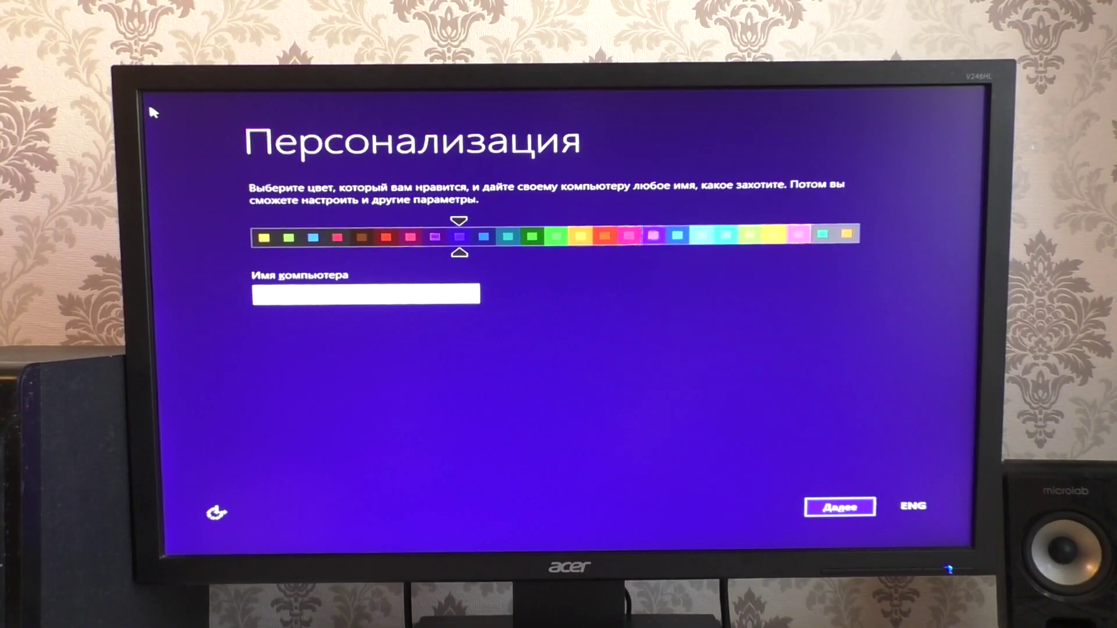
Complete the initial personalization and settings, and create a user account named Admin without a password
{"action": "left_click", "coordinate": [840, 507]}
{"action": "left_click", "coordinate": [661, 509]}
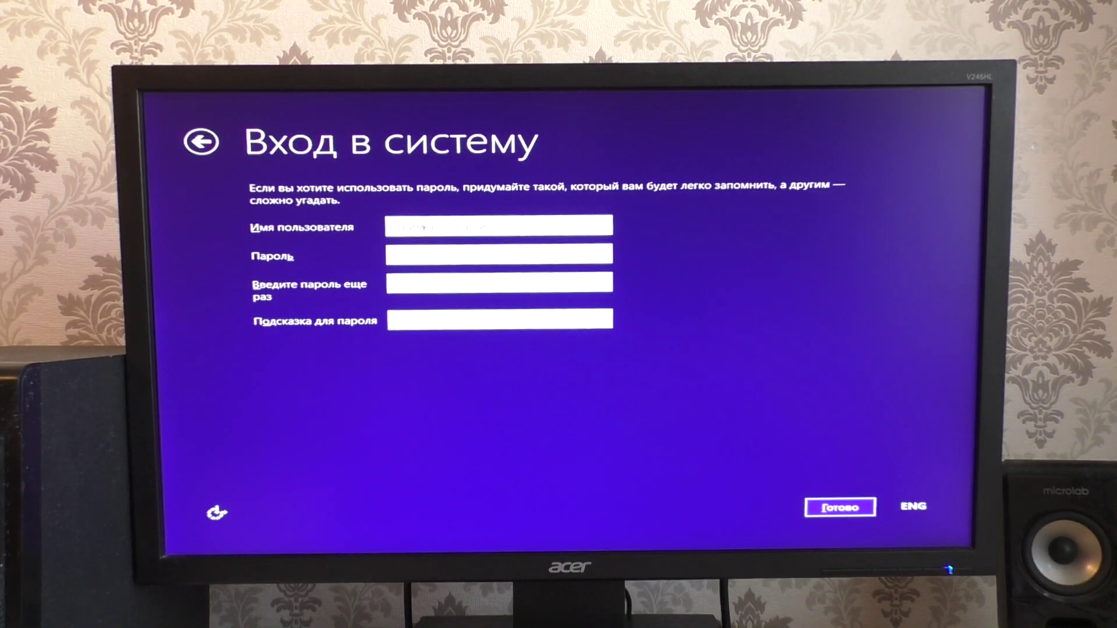
{"action": "type", "text": "A"}
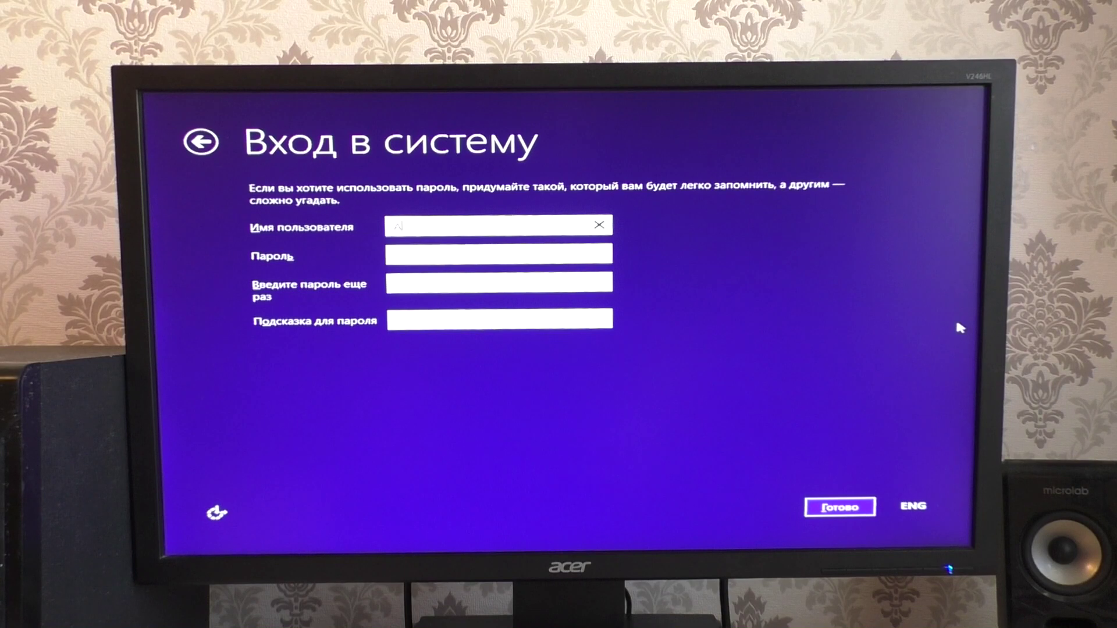
{"action": "type", "text": "n"}
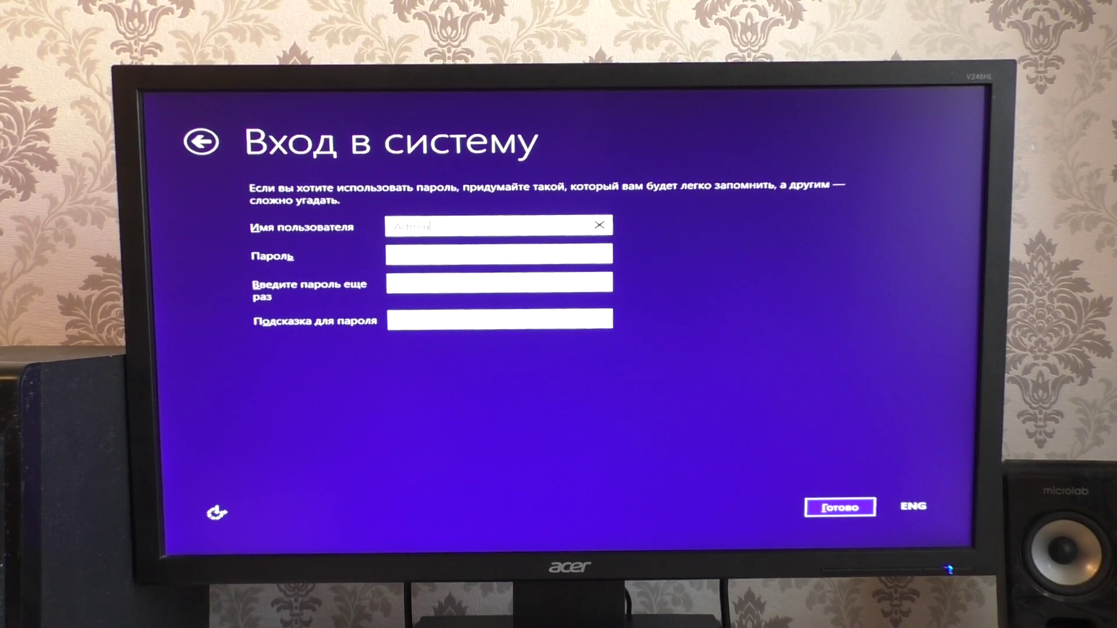
{"action": "left_click", "coordinate": [403, 262]}
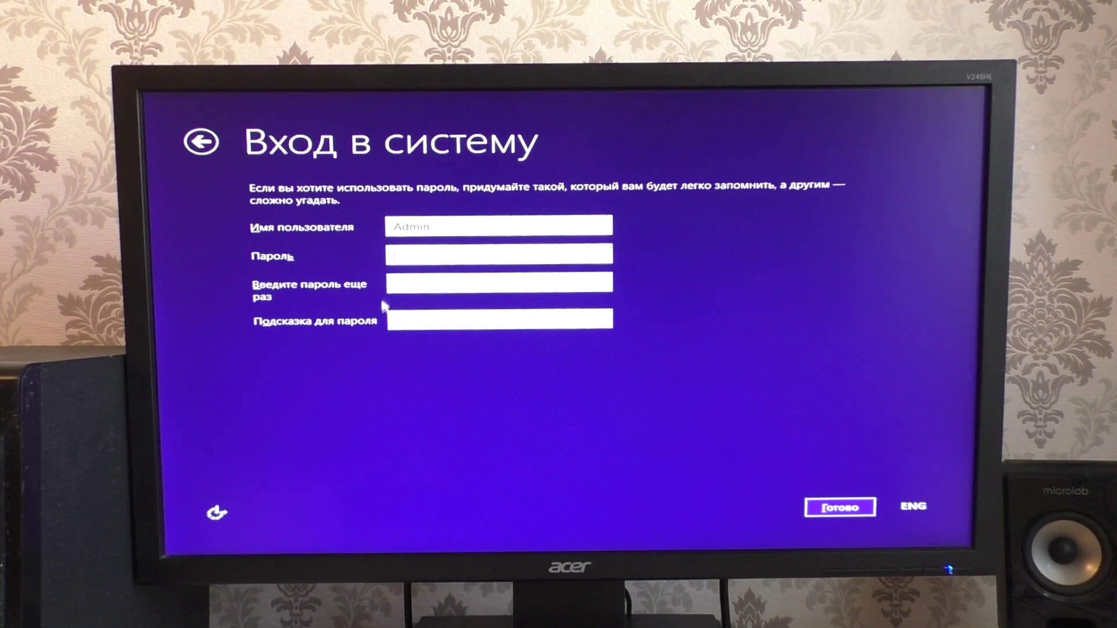
{"action": "left_click", "coordinate": [855, 509]}
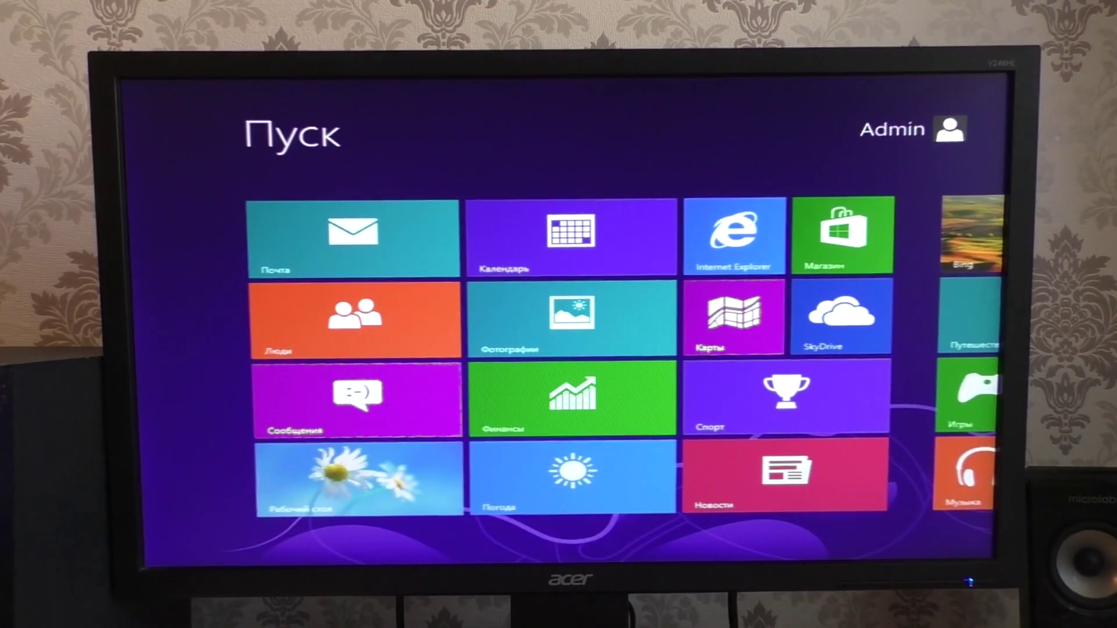
Open the desktop from the Start screen and add the user folder and Компьютер icons to it
{"action": "left_click", "coordinate": [343, 475]}
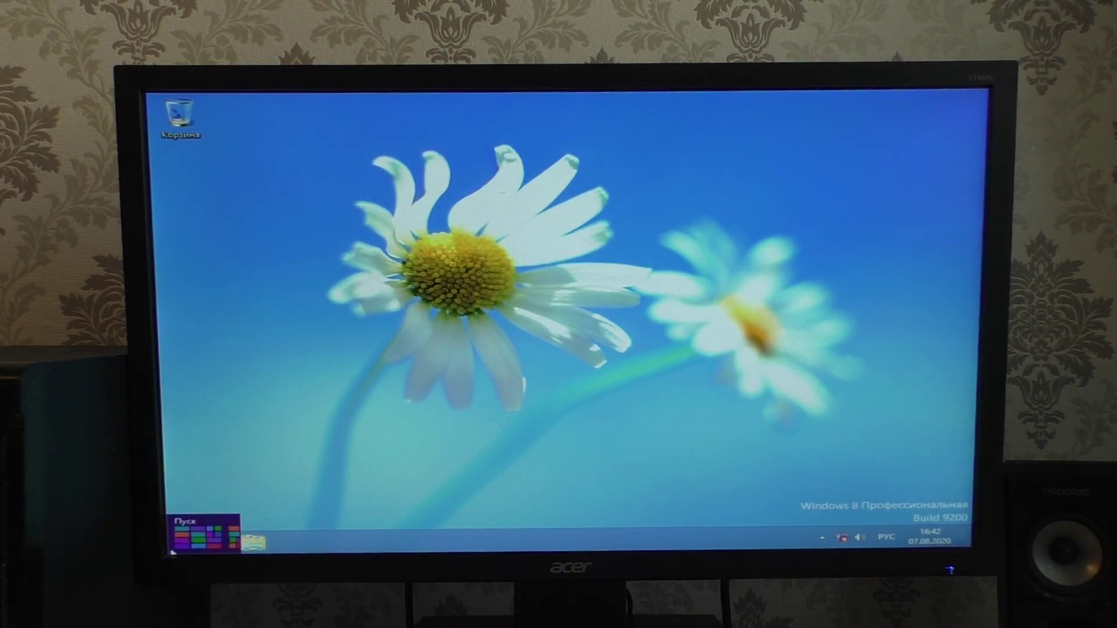
{"action": "left_click", "coordinate": [172, 551]}
{"action": "left_click", "coordinate": [343, 460]}
{"action": "right_click", "coordinate": [362, 283]}
Check the contents of local disks D: and C:, close the window, and view the Start screen before returning to the desktop
{"action": "left_click_drag", "start_coordinate": [518, 304], "coordinate": [425, 214]}
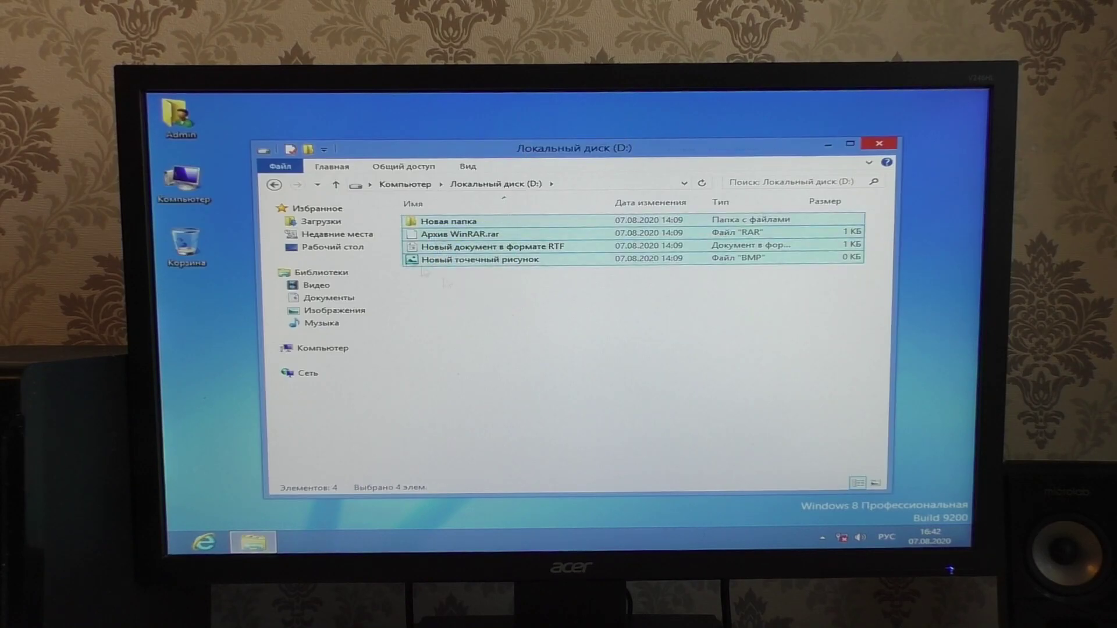
{"action": "left_click", "coordinate": [268, 188]}
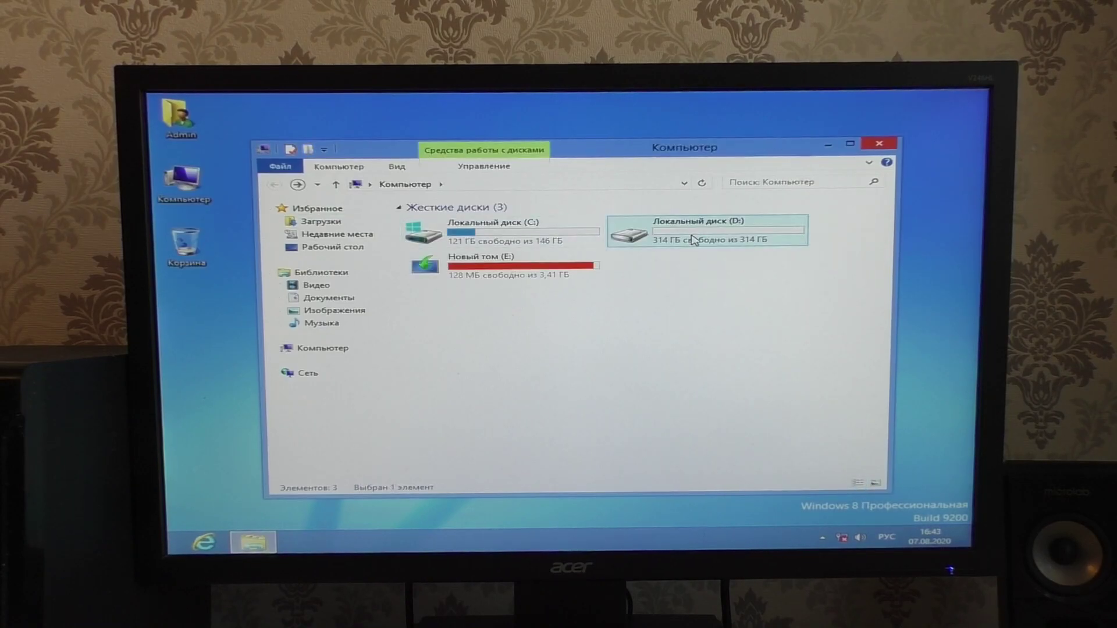
{"action": "double_click", "coordinate": [442, 233]}
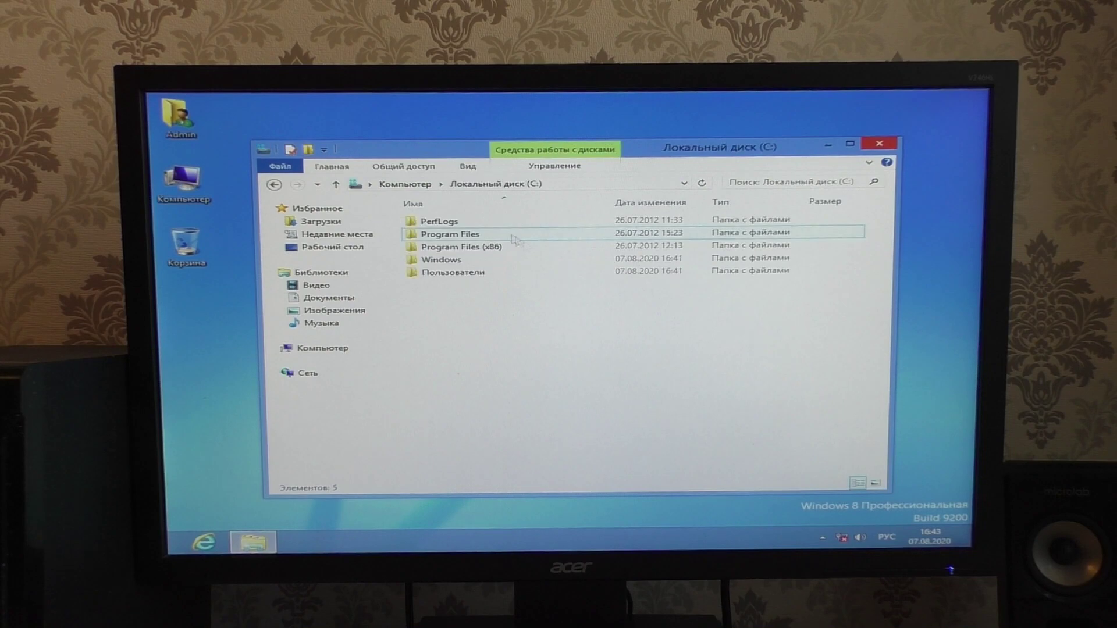
{"action": "left_click", "coordinate": [879, 145]}
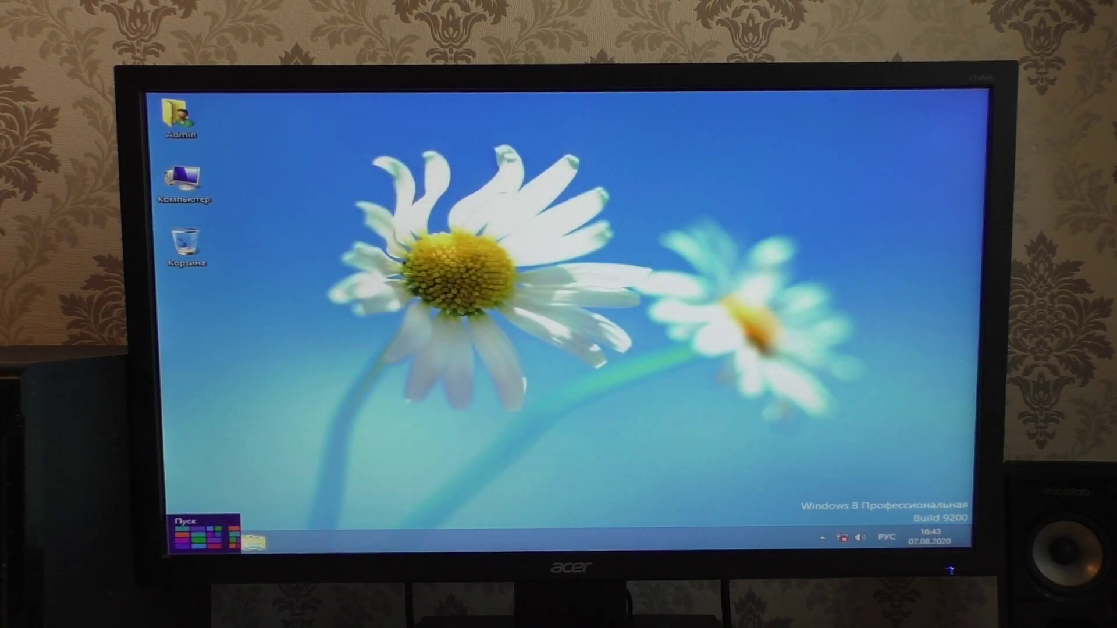
{"action": "left_click", "coordinate": [174, 547]}
{"action": "left_click", "coordinate": [307, 463]}
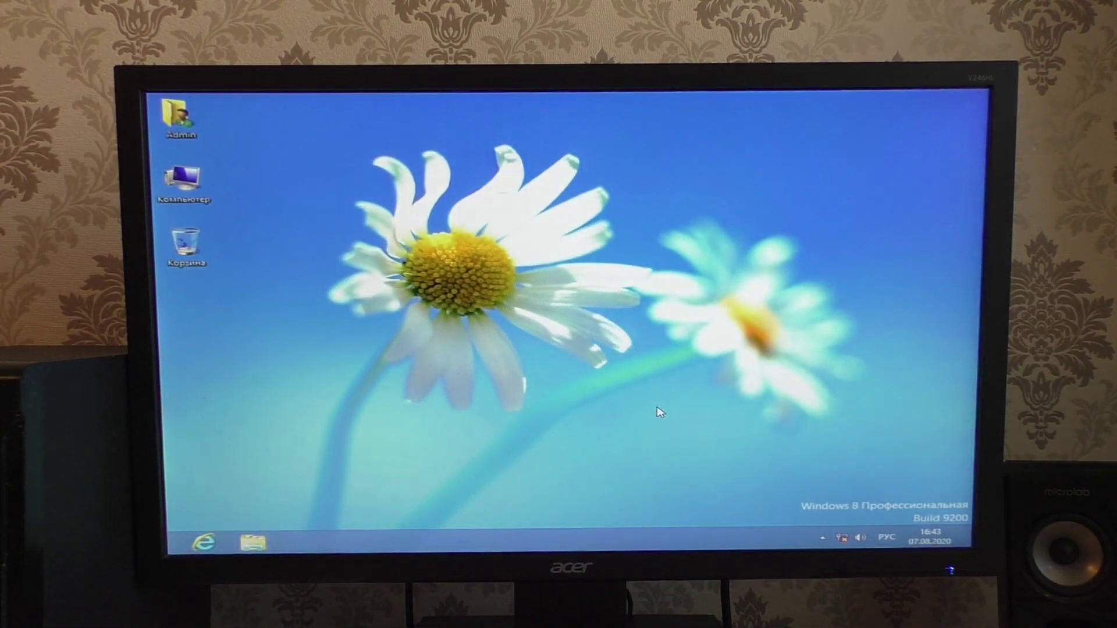